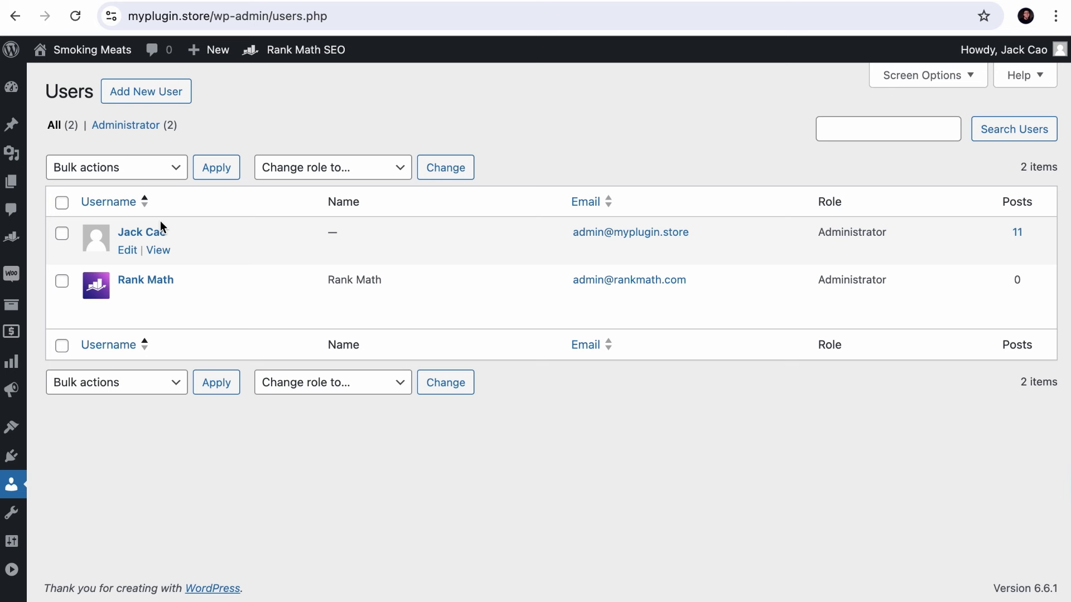
View the author archive page of the administrator with 11 posts, examining the author header and the article listing.
left_click(161, 251)
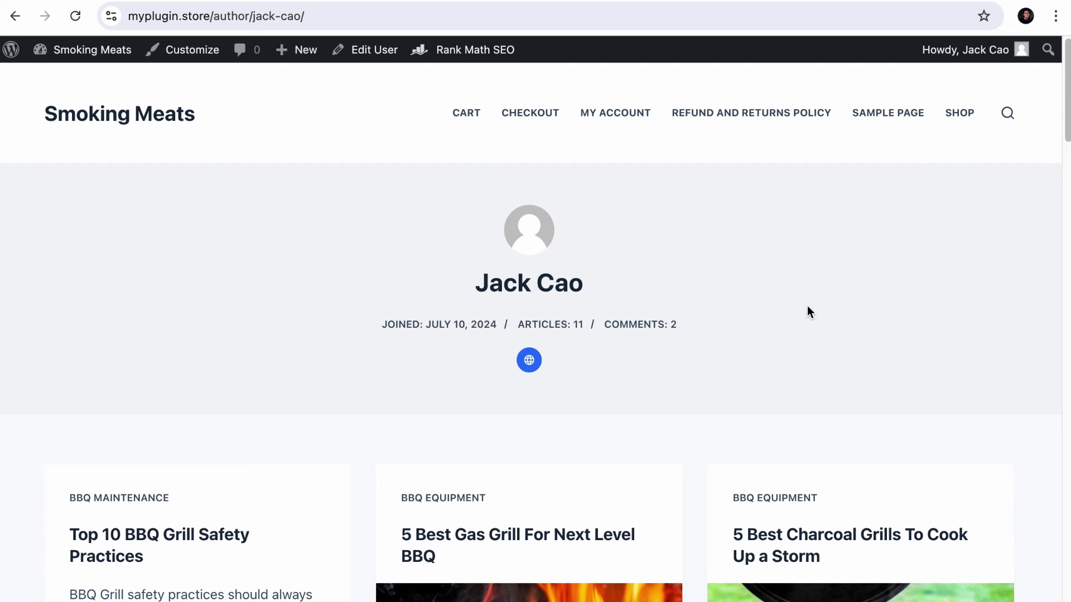
scroll(855, 349, "down", 10)
scroll(855, 349, "down", 10)
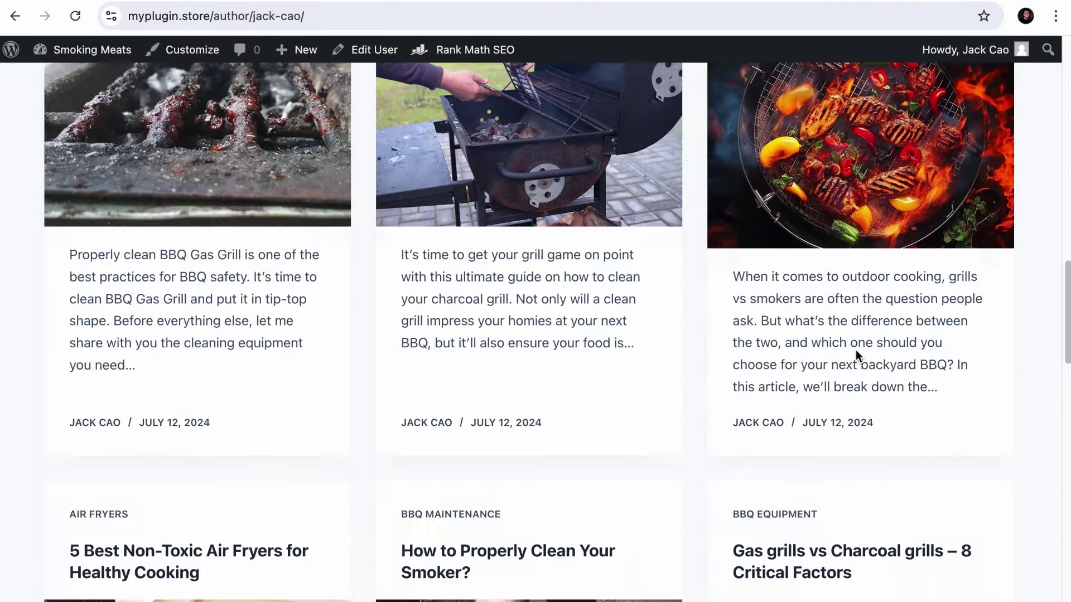
scroll(855, 350, "up", 20)
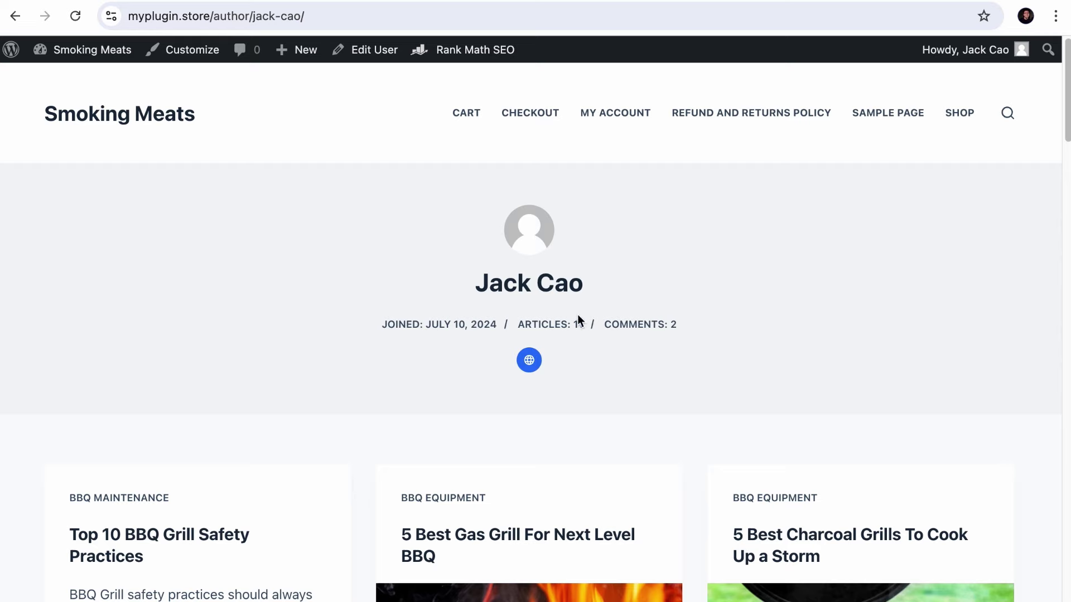
scroll(640, 440, "down", 1)
scroll(640, 440, "down", 9)
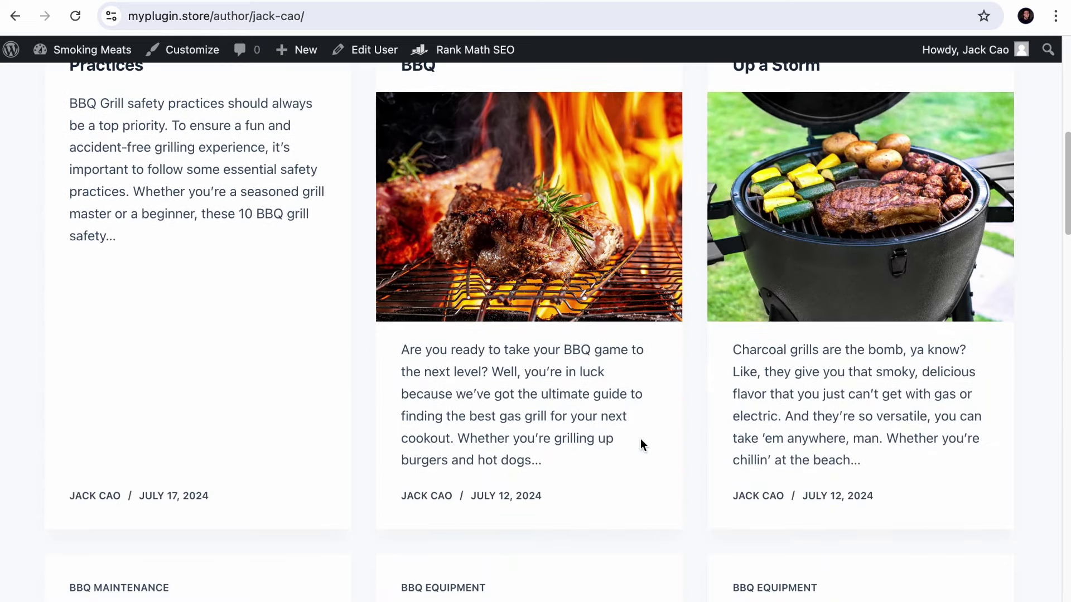
scroll(640, 439, "up", 9)
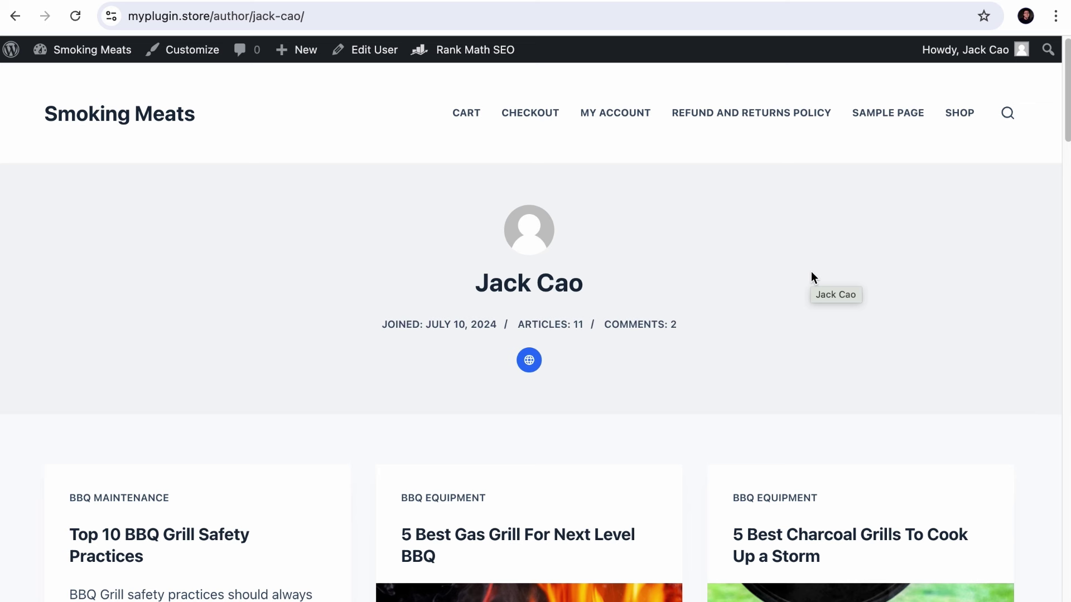
scroll(811, 296, "down", 1)
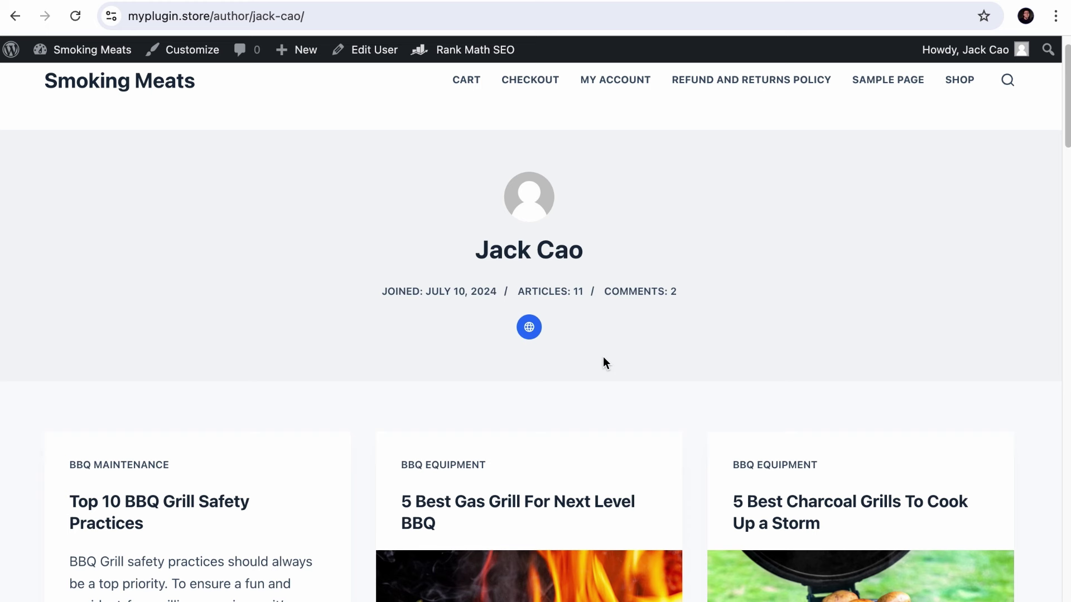
scroll(604, 363, "up", 1)
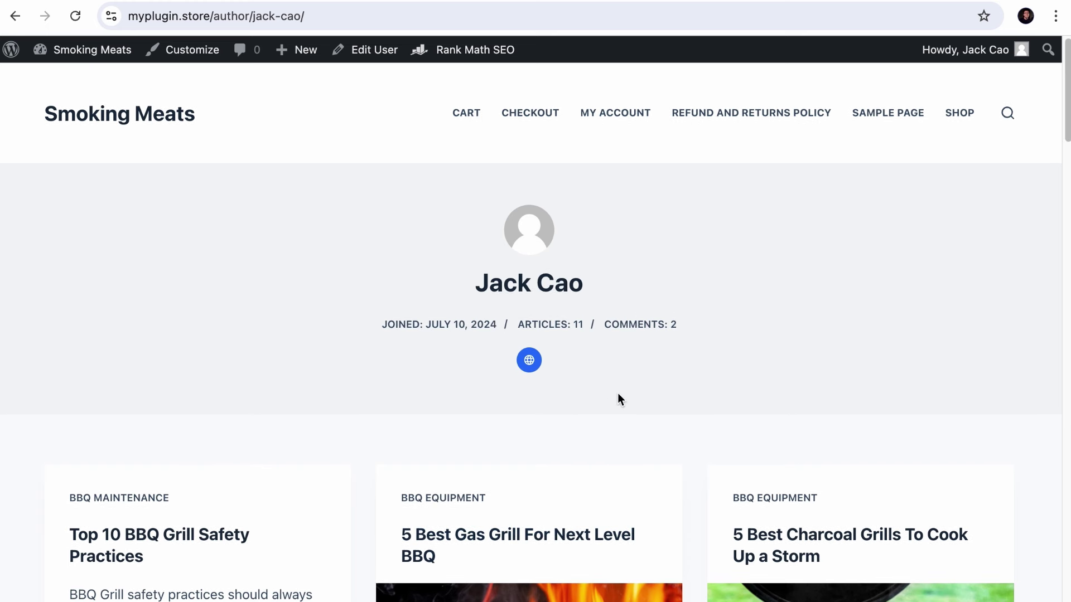
Return to the users list, edit the administrator's profile and set its Rank Math advanced robots meta to No Index.
left_click(23, 19)
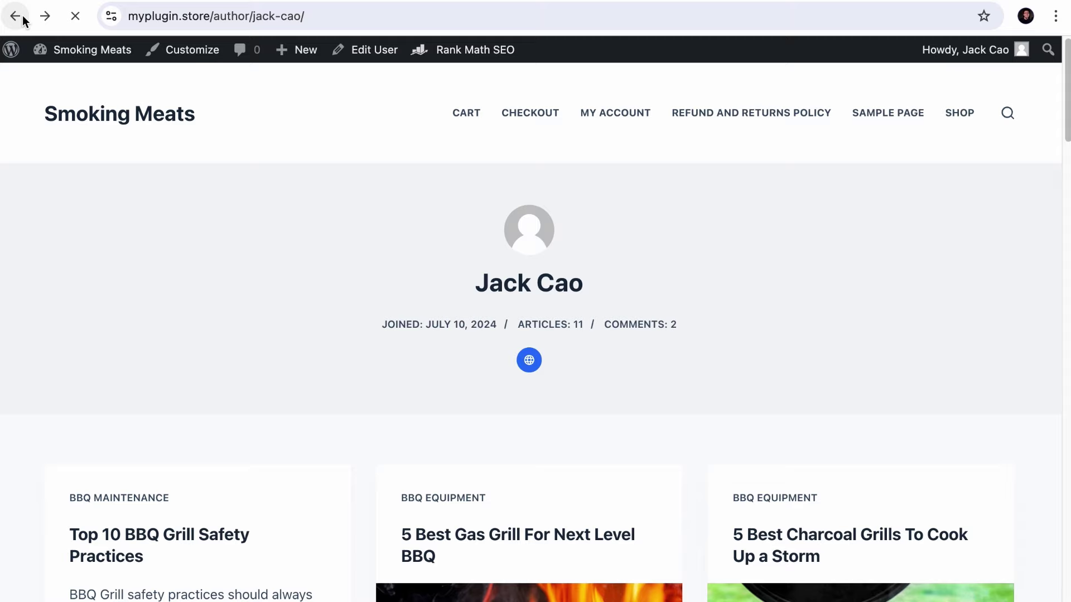
left_click(123, 315)
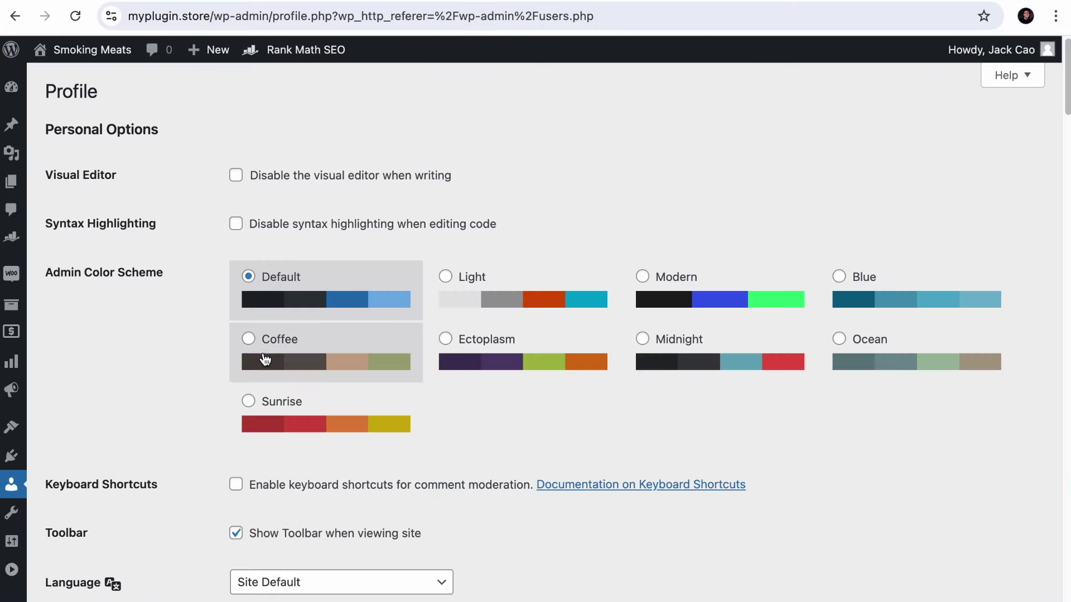
scroll(294, 367, "down", 20)
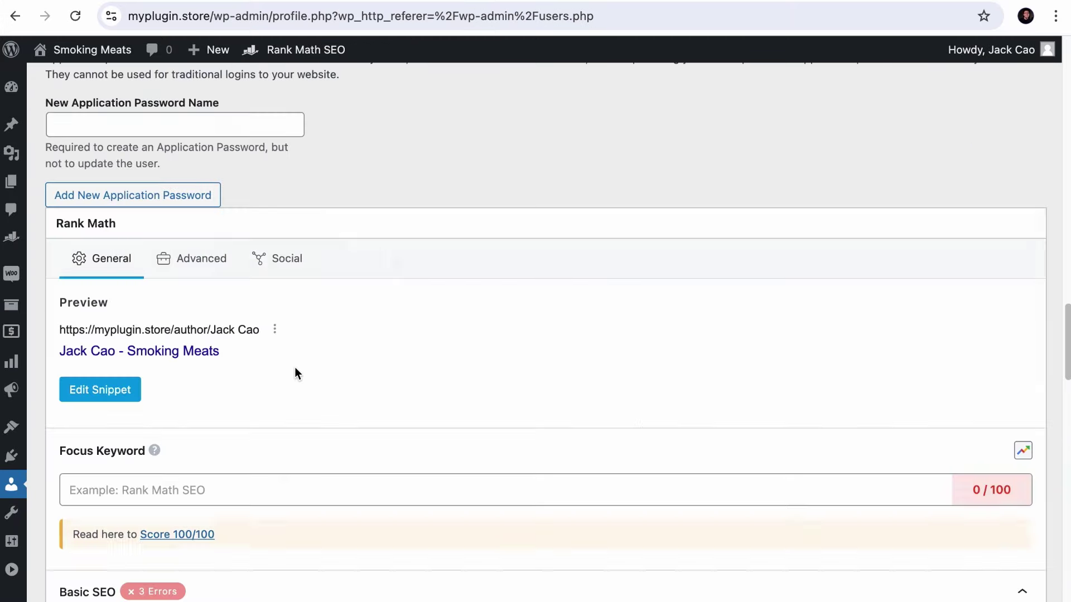
scroll(295, 373, "down", 2)
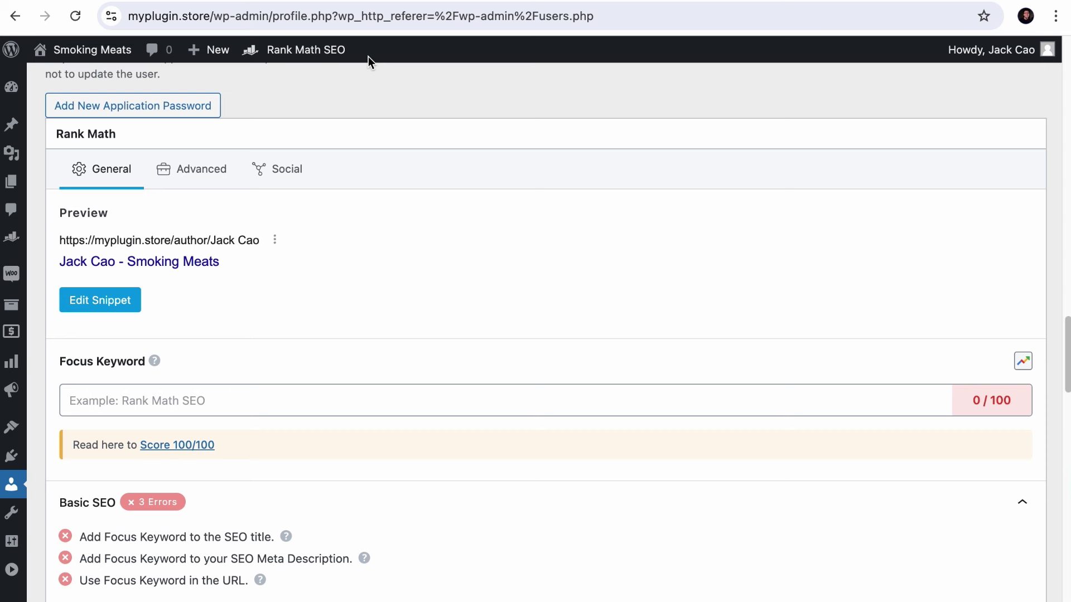
scroll(167, 502, "down", 2)
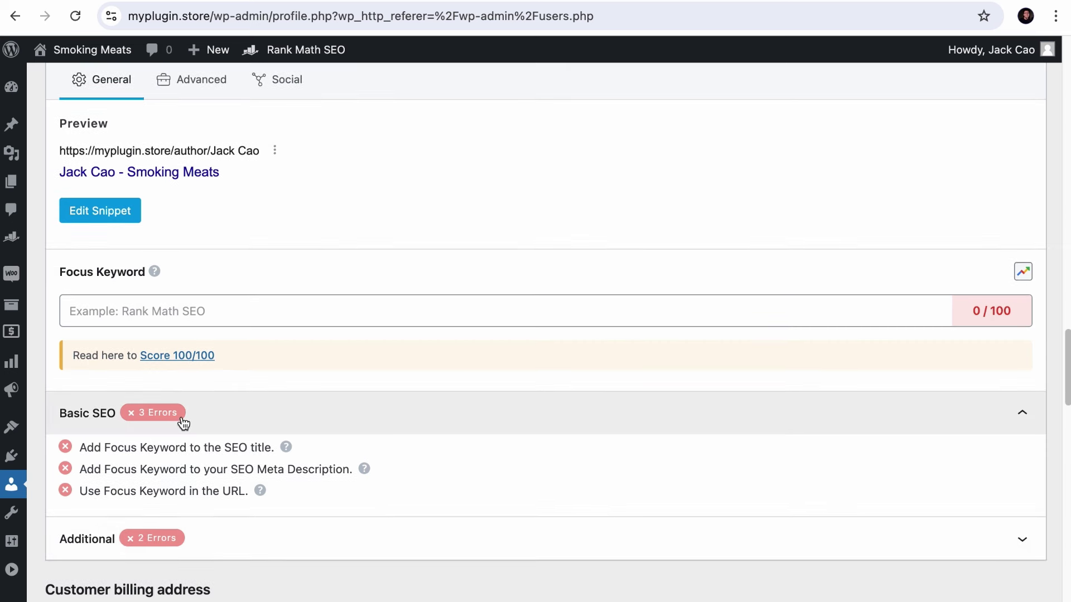
left_click(188, 93)
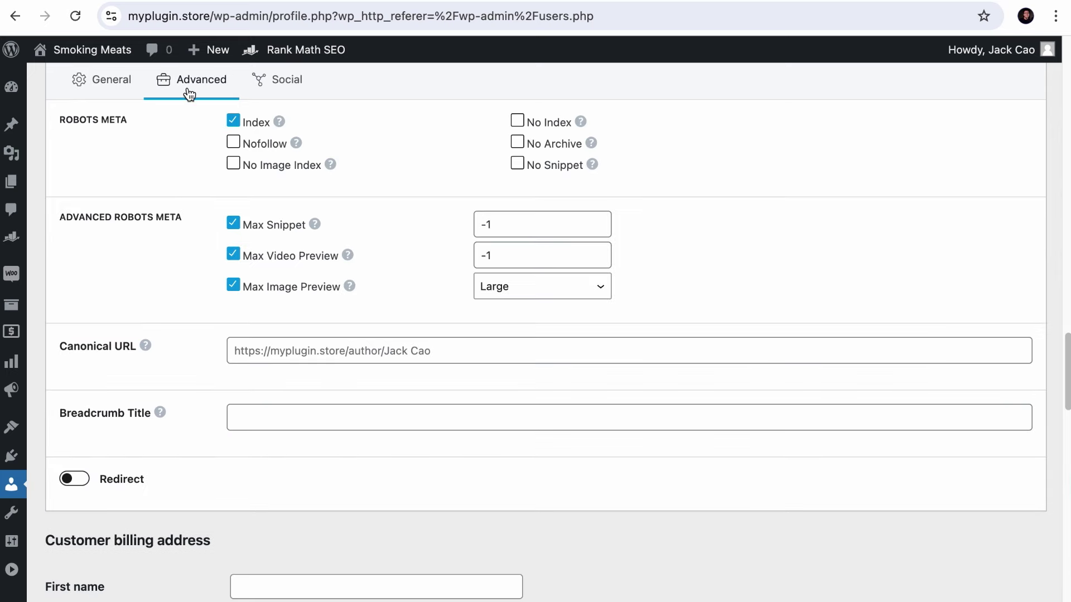
left_click(518, 122)
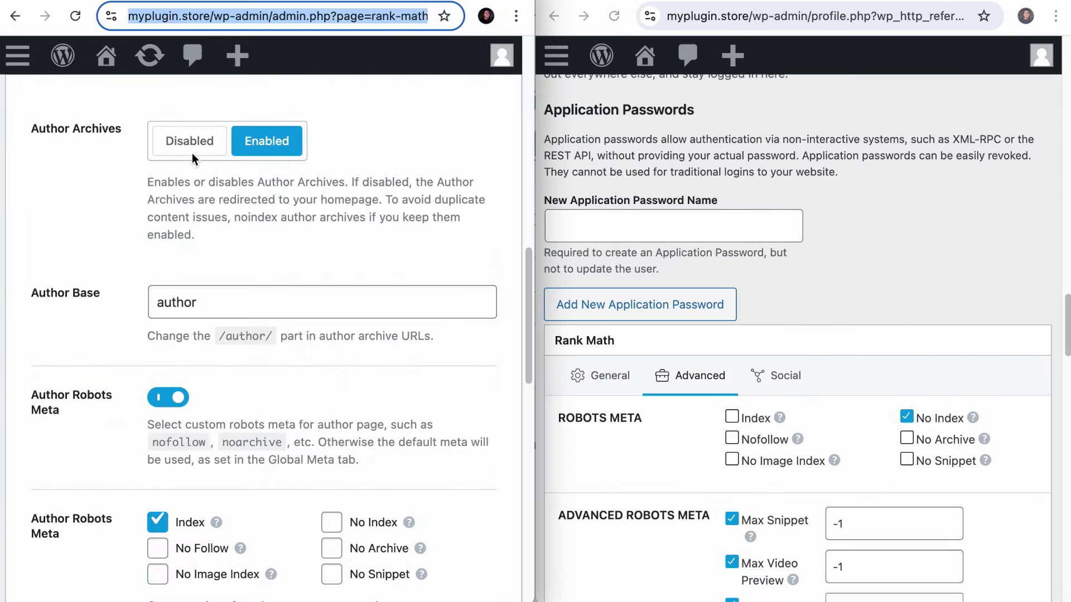
Disable Author Archives in the Rank Math Authors settings and save the changes.
left_click(190, 141)
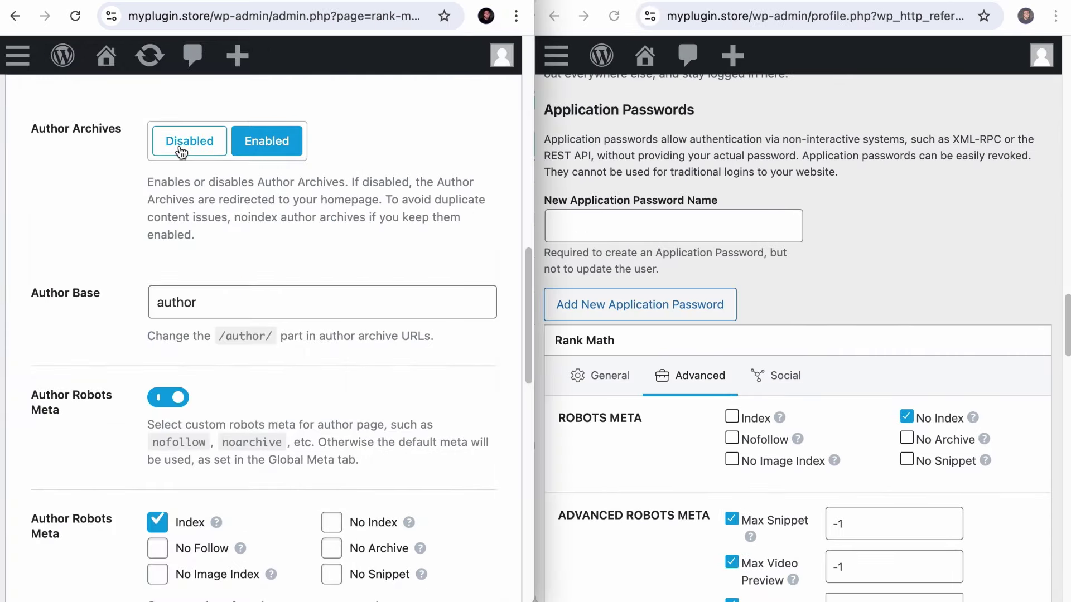
left_click(427, 481)
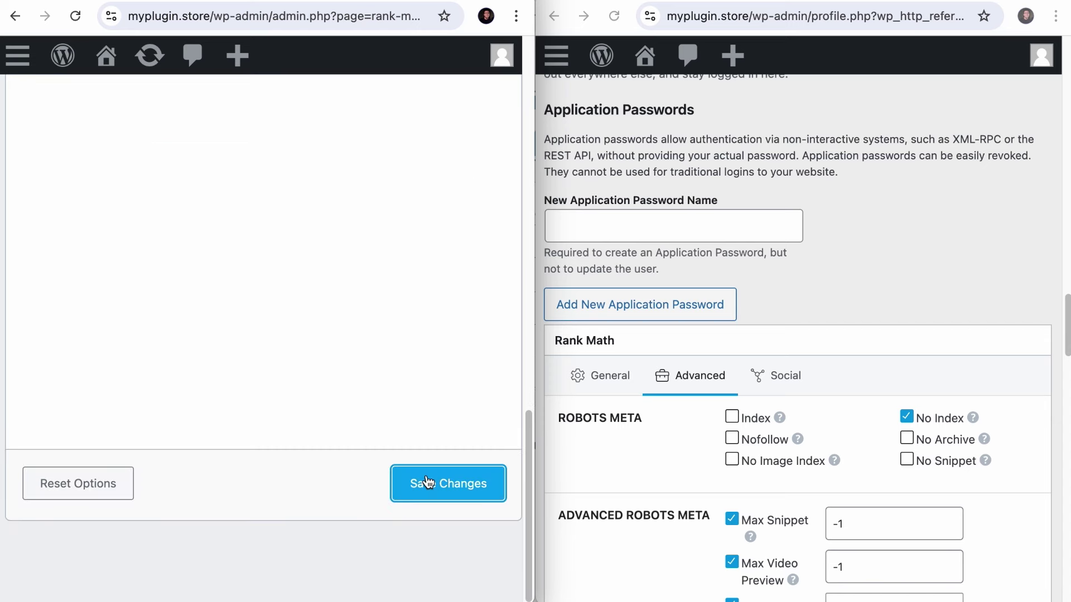
scroll(666, 379, "up", 20)
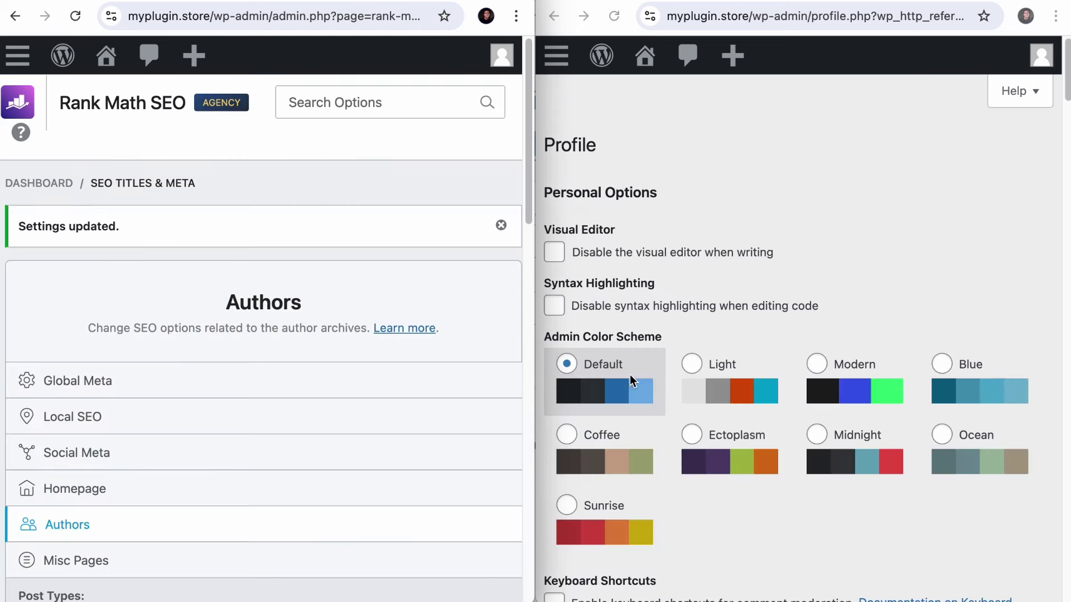
Reload the user profile and the author archive page to check the effect of disabling author archives.
left_click(610, 27)
scroll(704, 263, "down", 20)
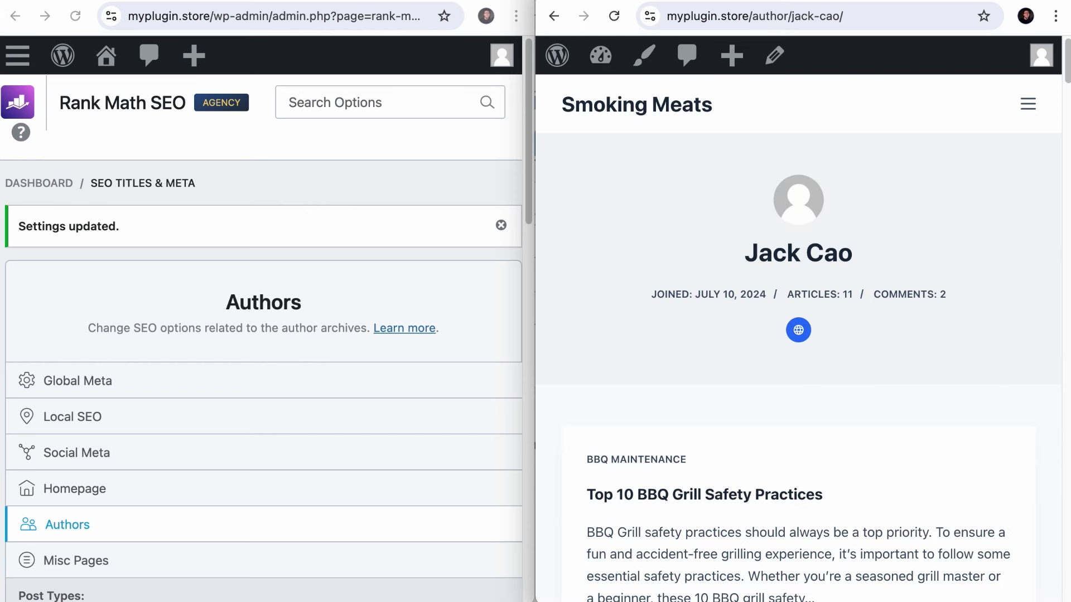
left_click(614, 16)
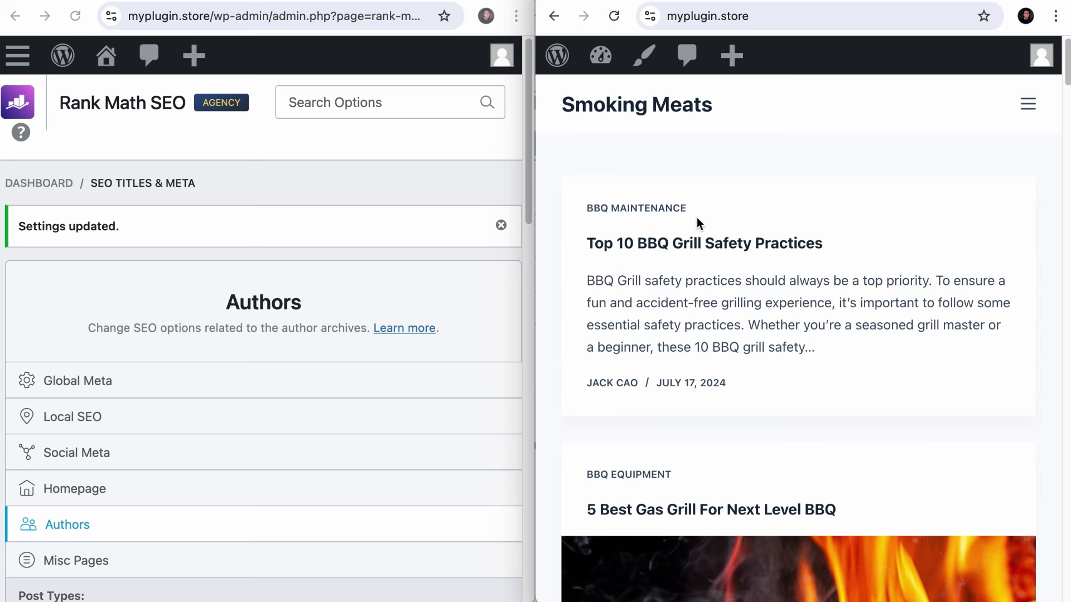
Set Author Archives to Enabled in the Rank Math Authors settings and save the changes.
scroll(363, 334, "down", 10)
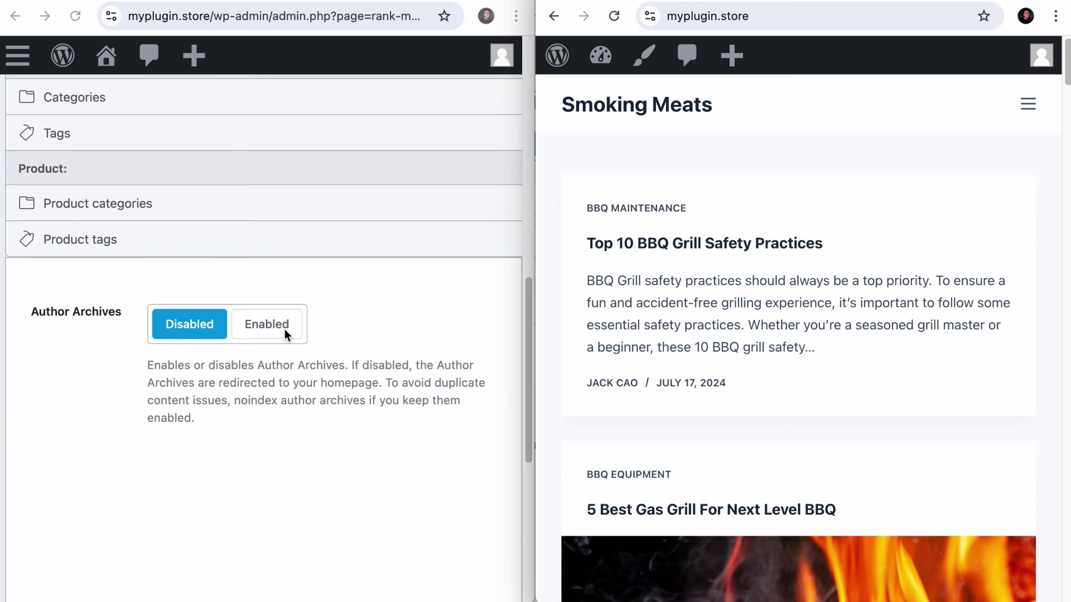
left_click(285, 332)
left_click(285, 332)
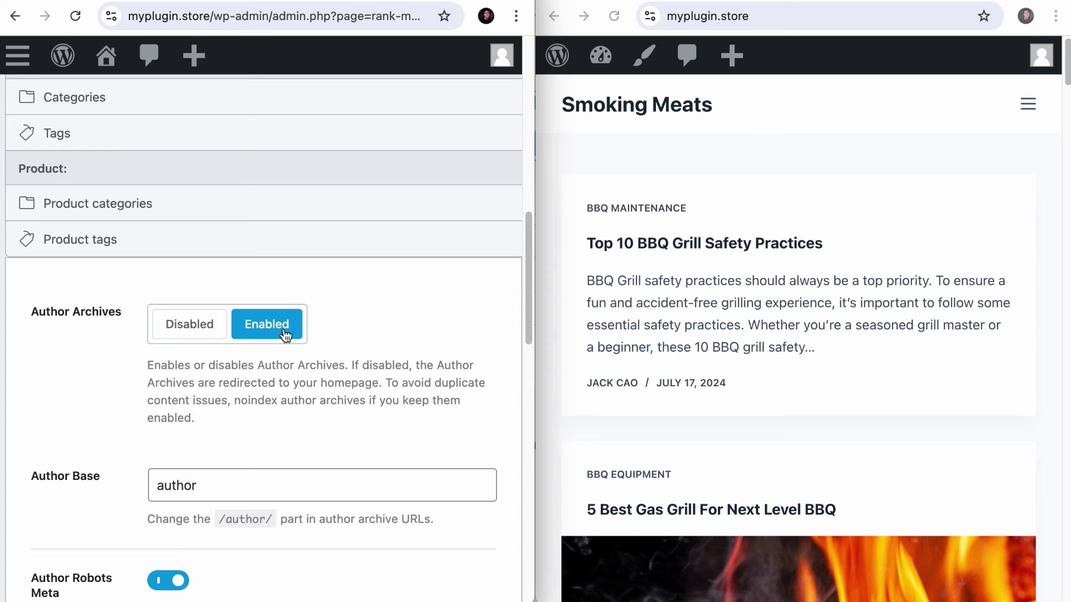
scroll(397, 456, "down", 5)
left_click(430, 551)
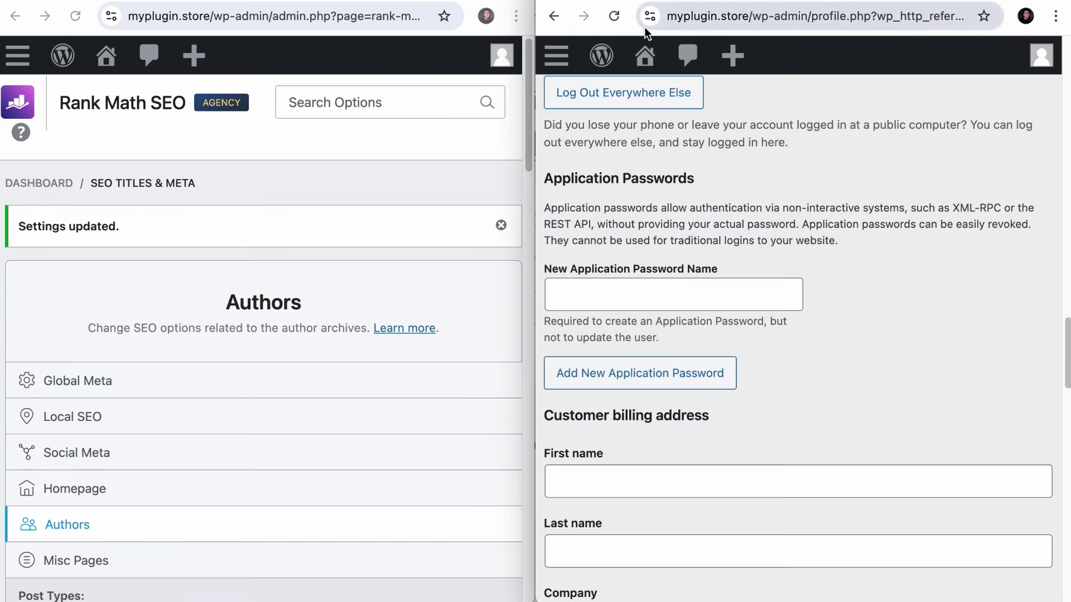
Reload the administrator's profile for editing and set its Rank Math advanced robots meta to No Index.
left_click(617, 21)
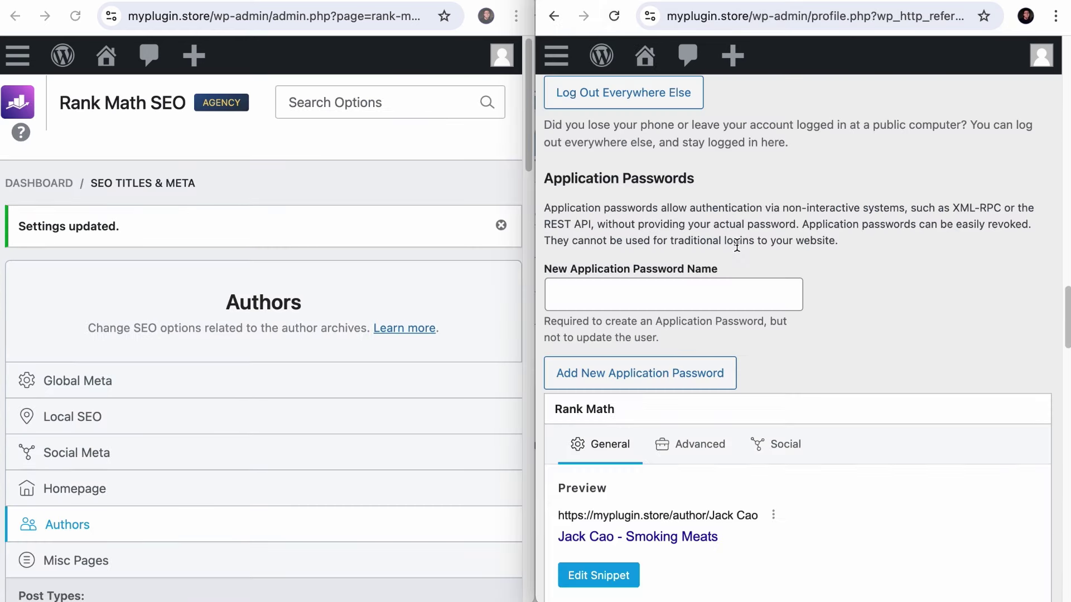
left_click(554, 16)
left_click(635, 405)
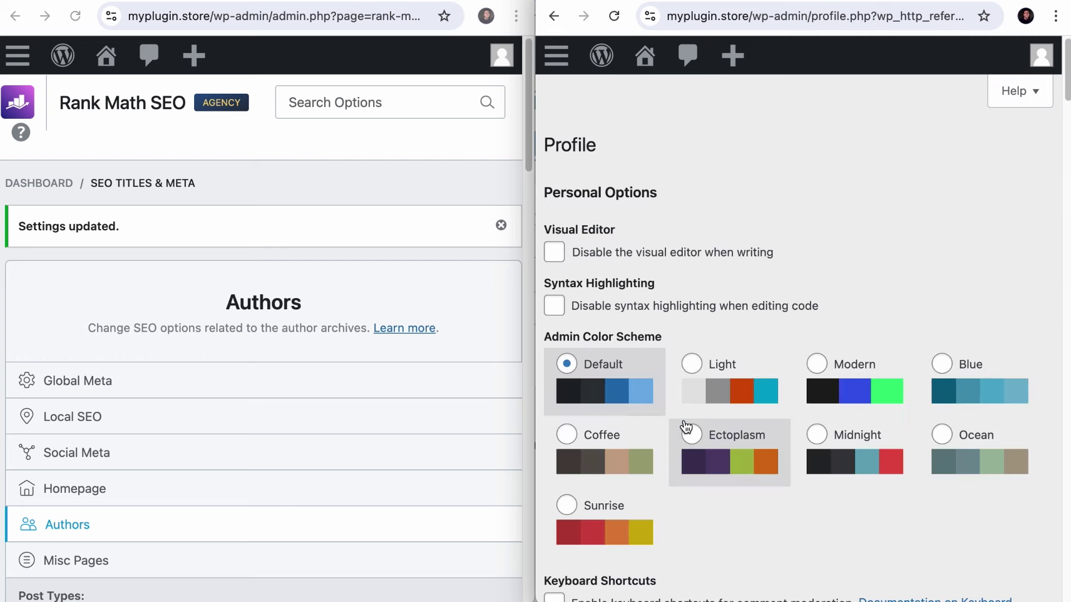
scroll(680, 429, "down", 20)
scroll(681, 429, "down", 5)
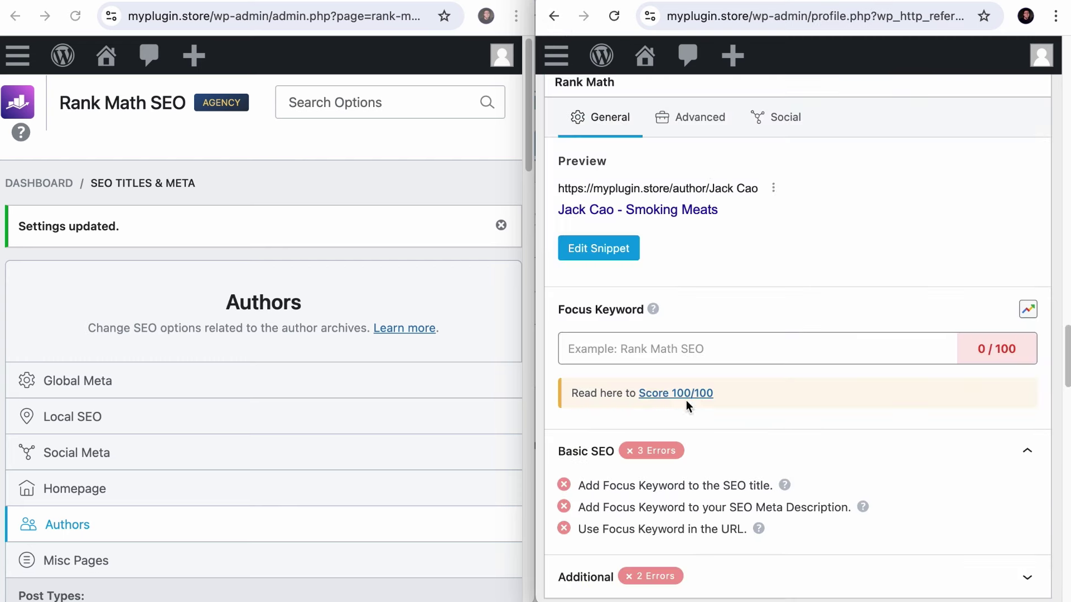
left_click(705, 127)
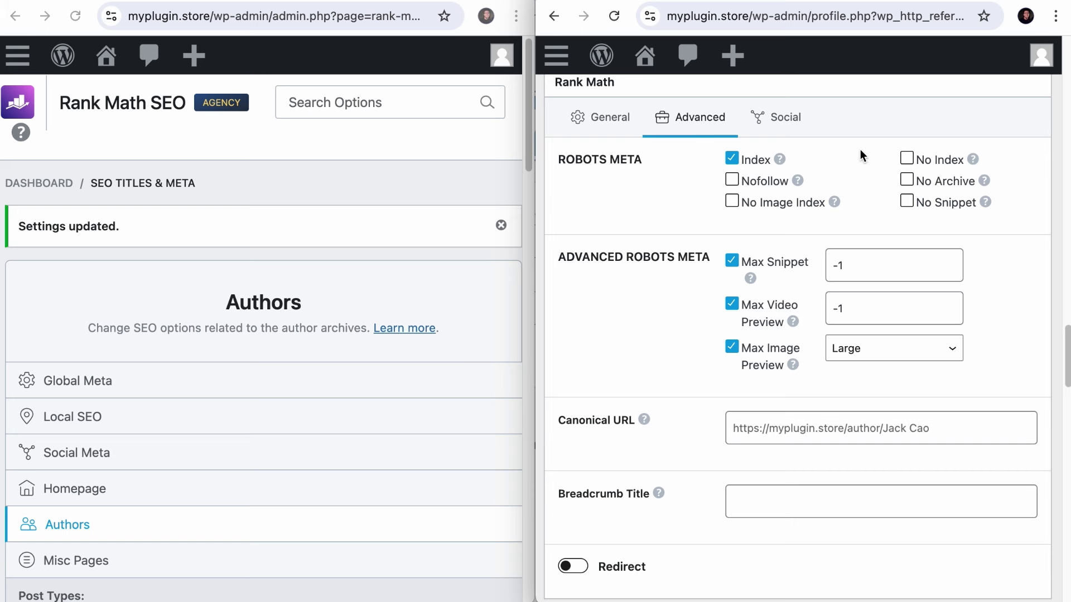
left_click(905, 158)
scroll(841, 423, "down", 15)
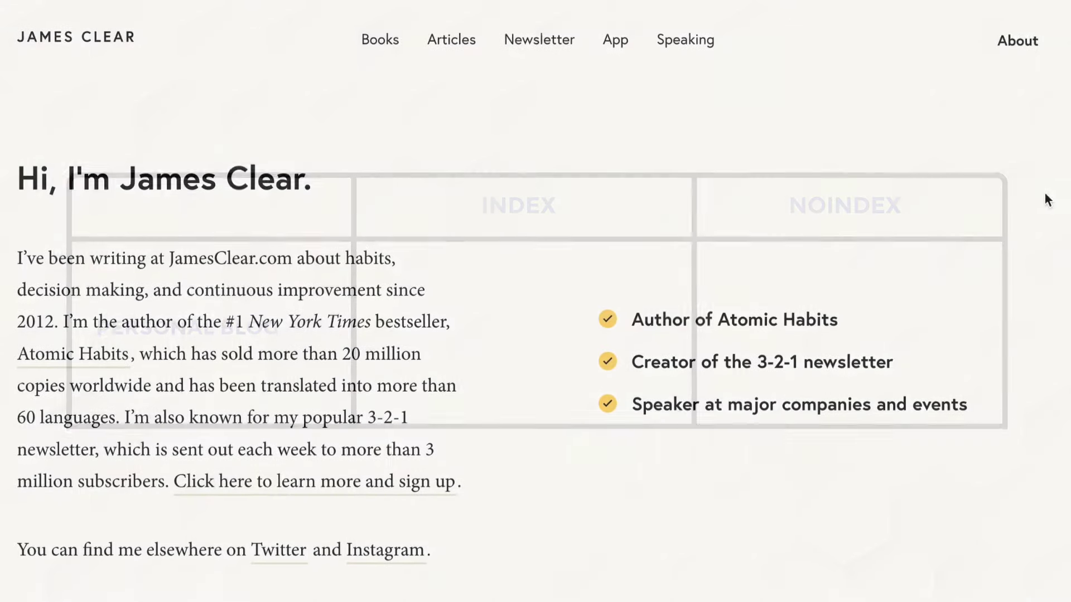
Examine the About page of James Clear's website as an example of personal branding on a personal blog.
scroll(1047, 199, "down", 5)
scroll(535, 301, "down", 5)
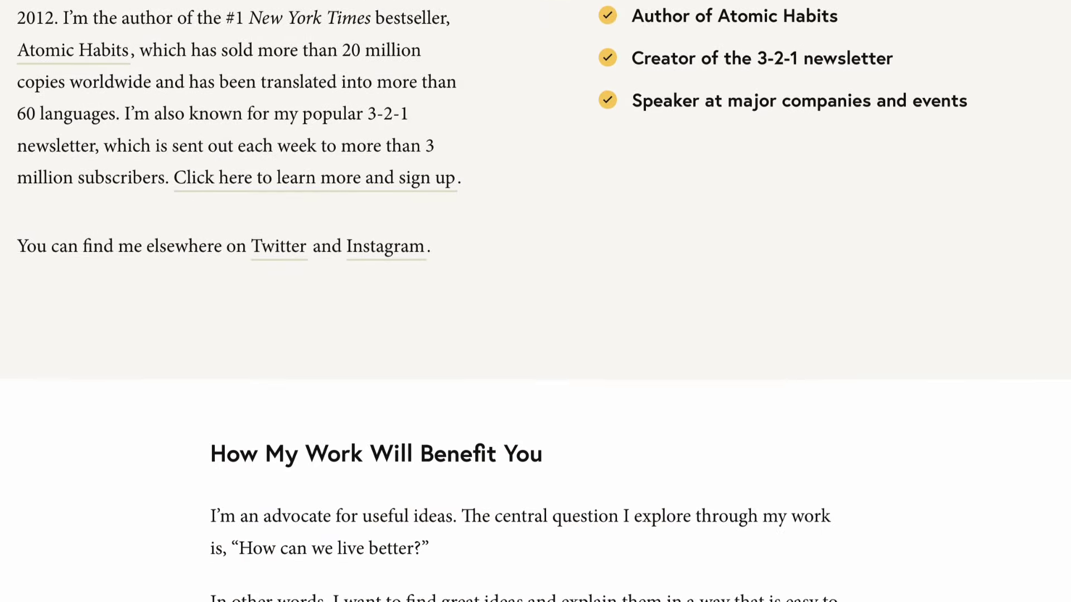
scroll(535, 301, "down", 7)
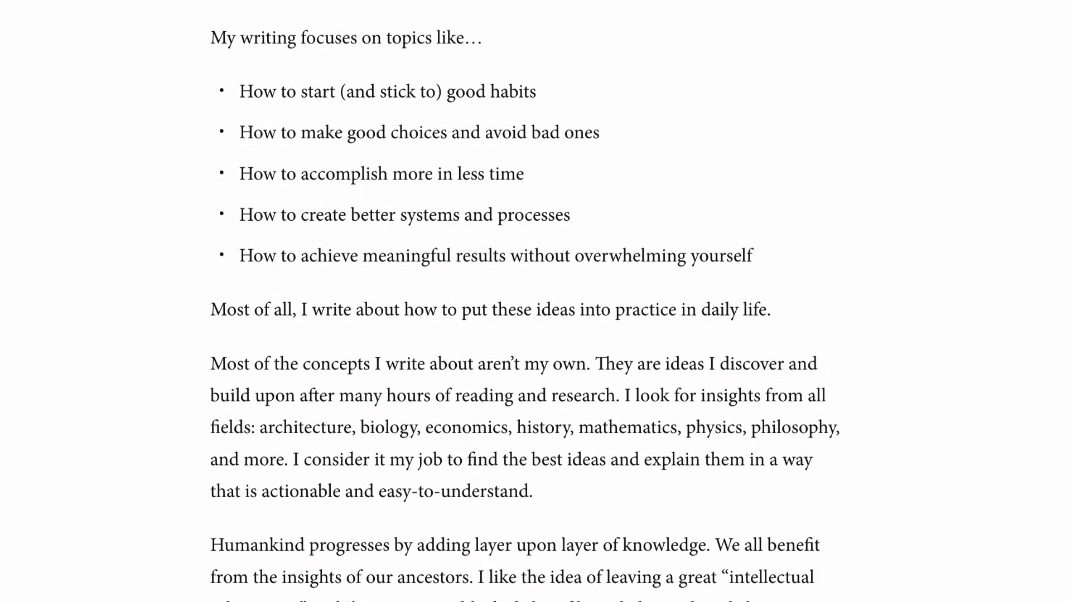
scroll(536, 301, "down", 8)
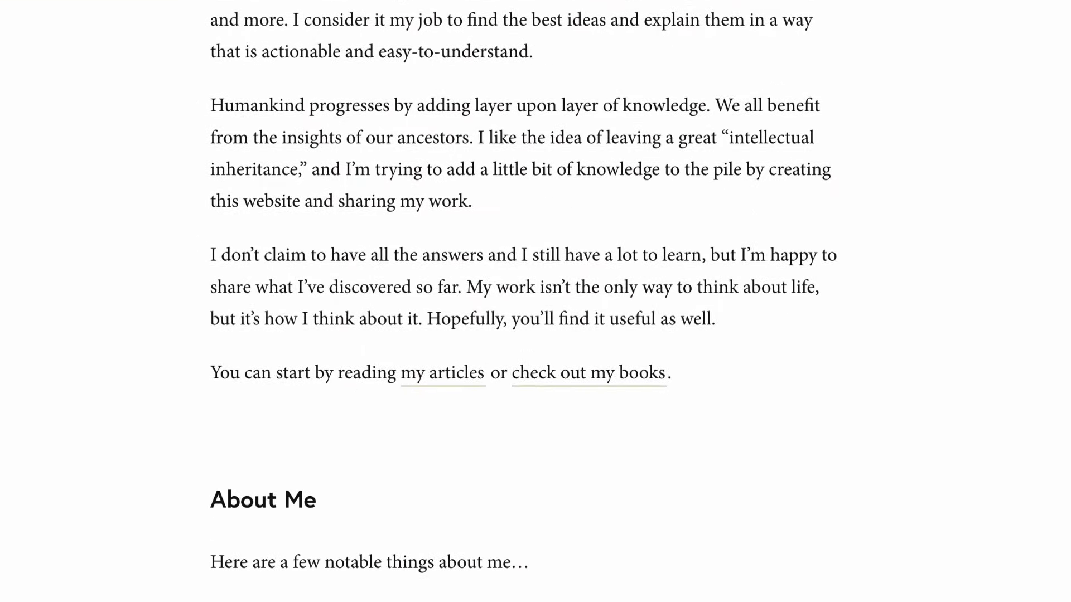
scroll(536, 302, "down", 7)
scroll(535, 302, "down", 8)
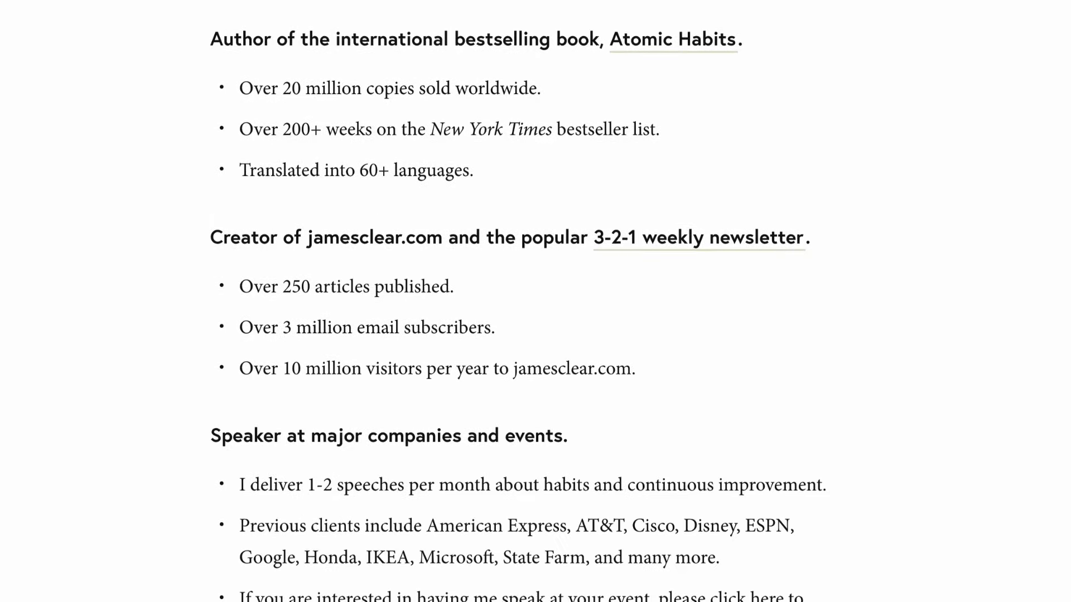
scroll(535, 301, "down", 3)
scroll(535, 301, "down", 6)
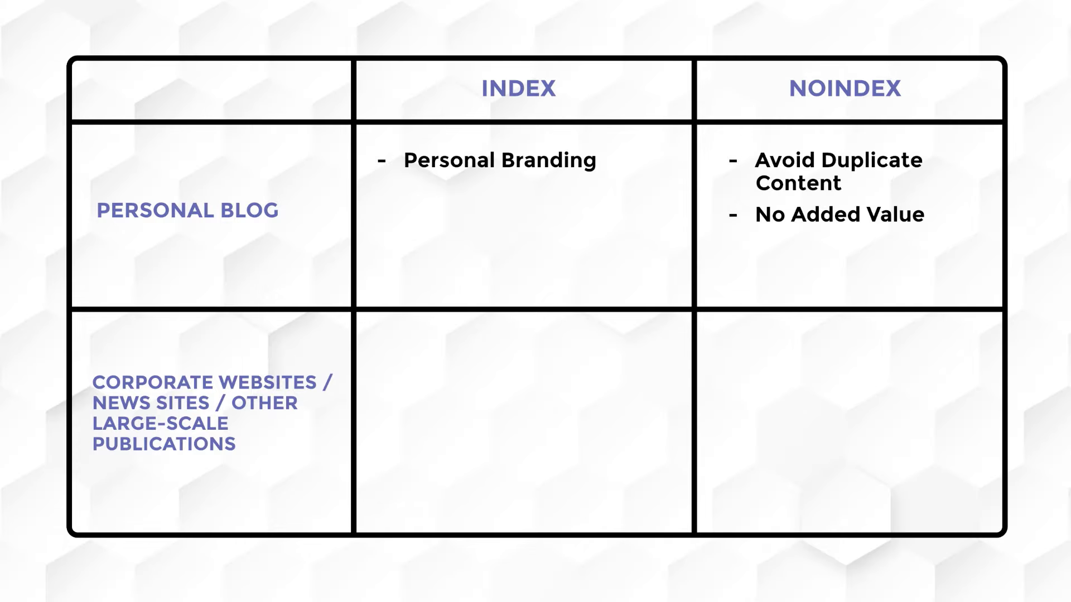
Examine the Ahrefs Head of Content's author page, from the biography through Best Articles to Events.
scroll(535, 301, "down", 5)
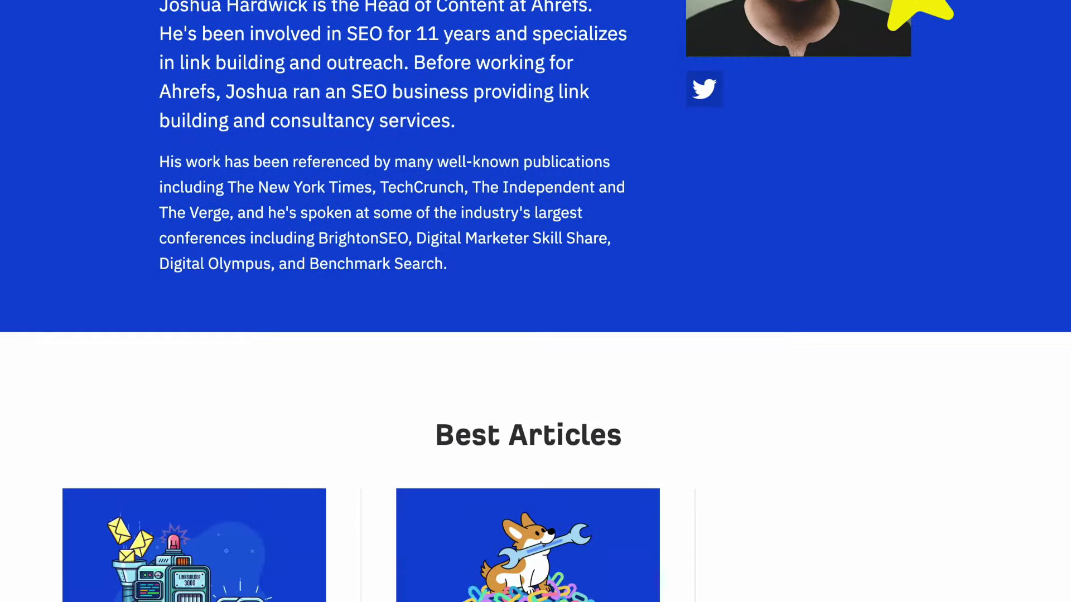
scroll(536, 301, "down", 12)
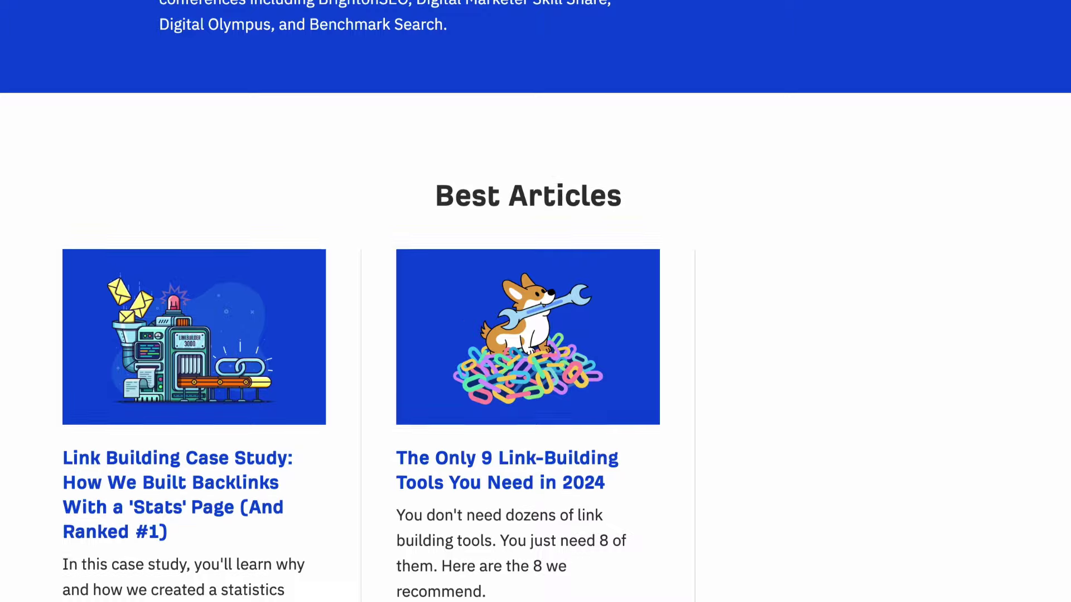
scroll(535, 301, "down", 12)
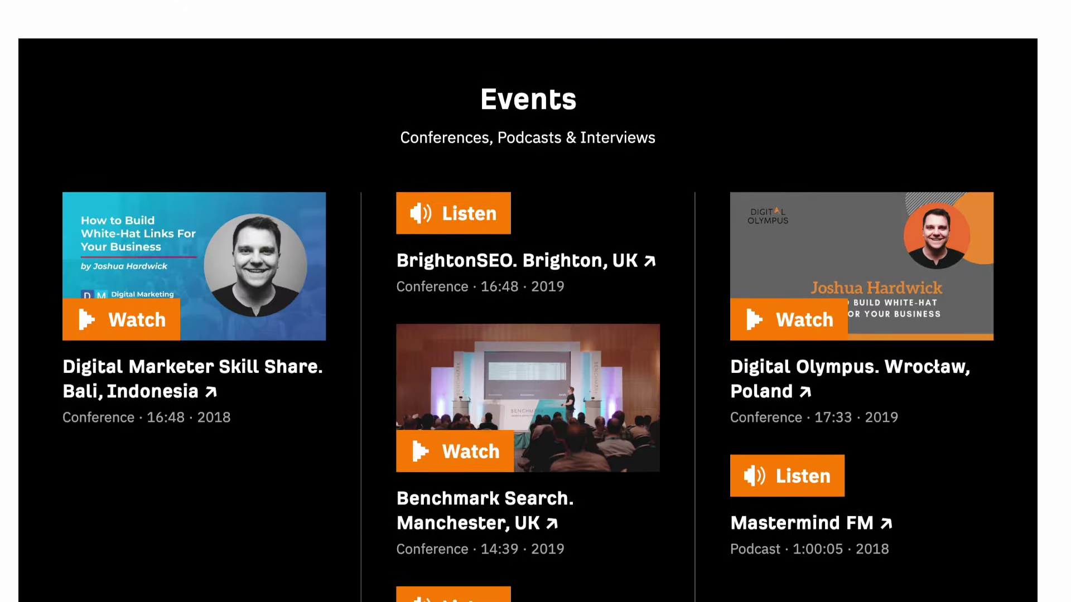
Examine the rest of the Ahrefs author page, from Most Recent Articles down to The Blog Squad.
scroll(536, 301, "down", 10)
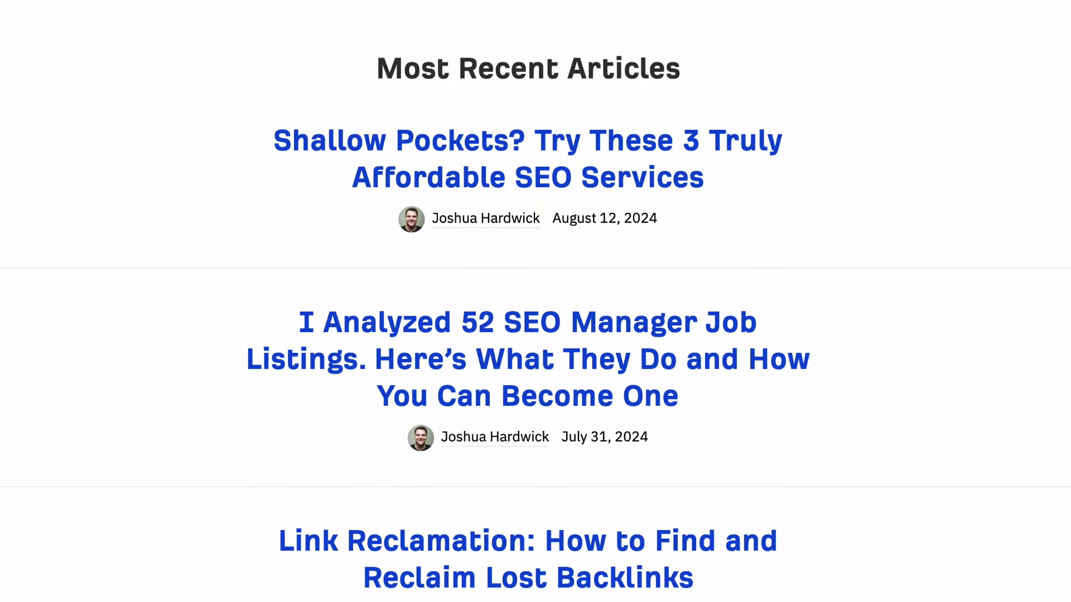
scroll(536, 301, "down", 12)
scroll(535, 301, "down", 9)
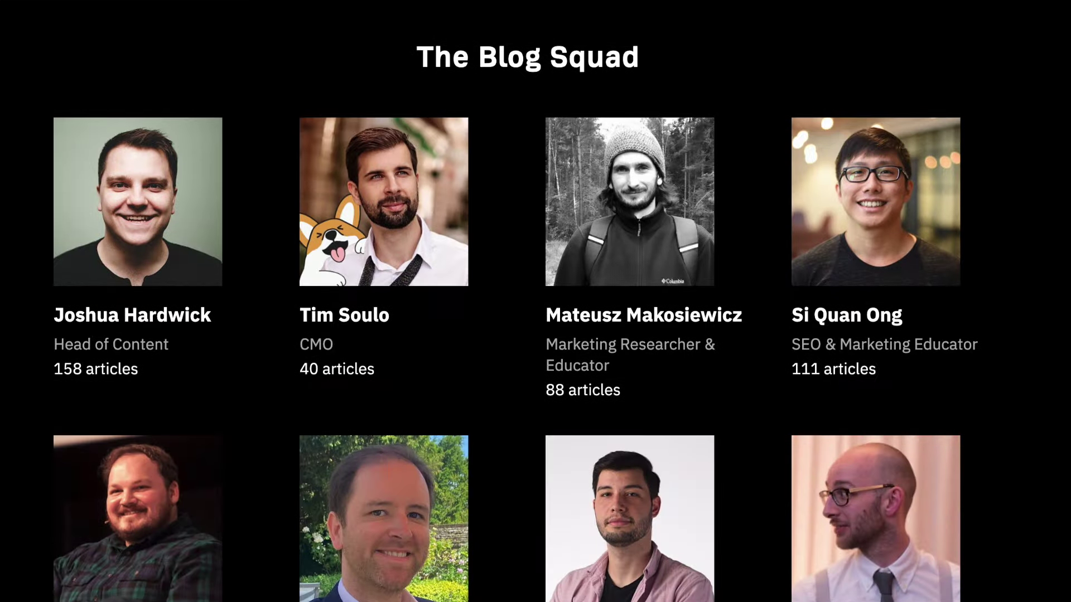
scroll(535, 301, "down", 8)
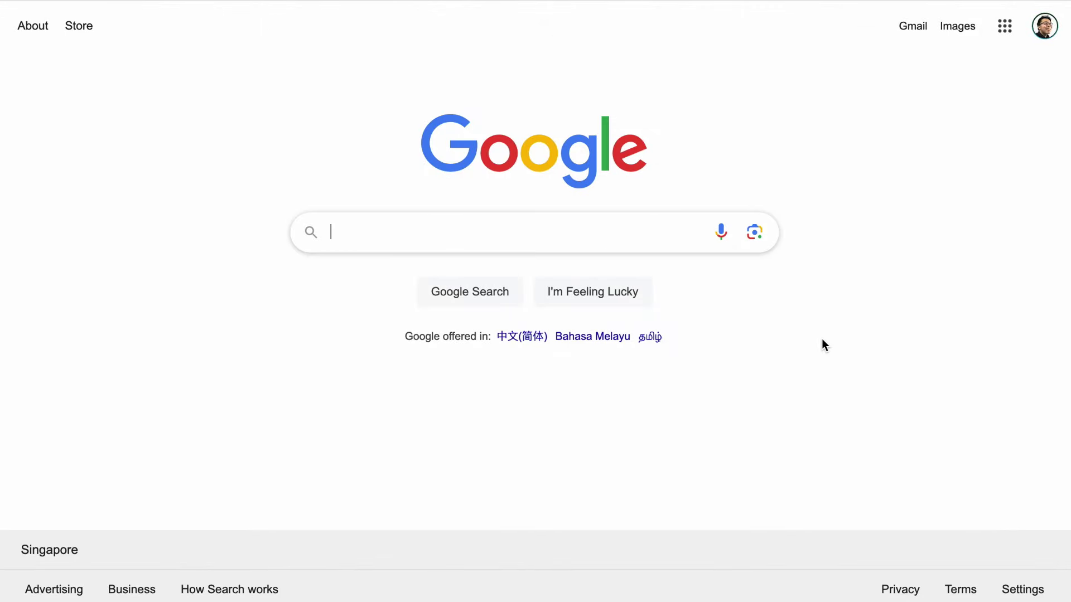
Search Google for "articles by tucker carlson".
type("articles by tucker carl")
type("son")
key("Return")
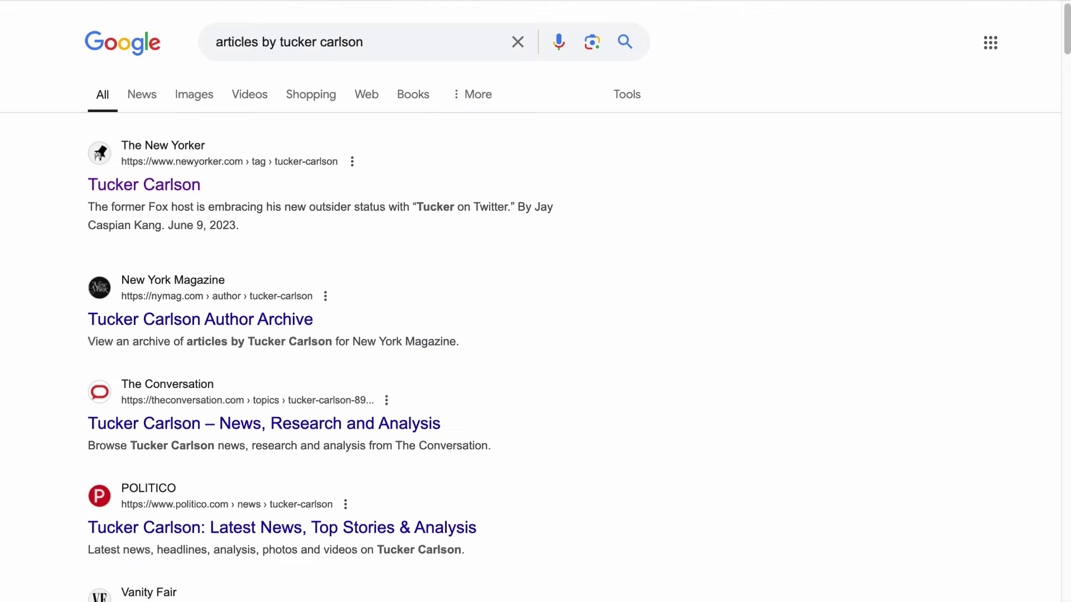
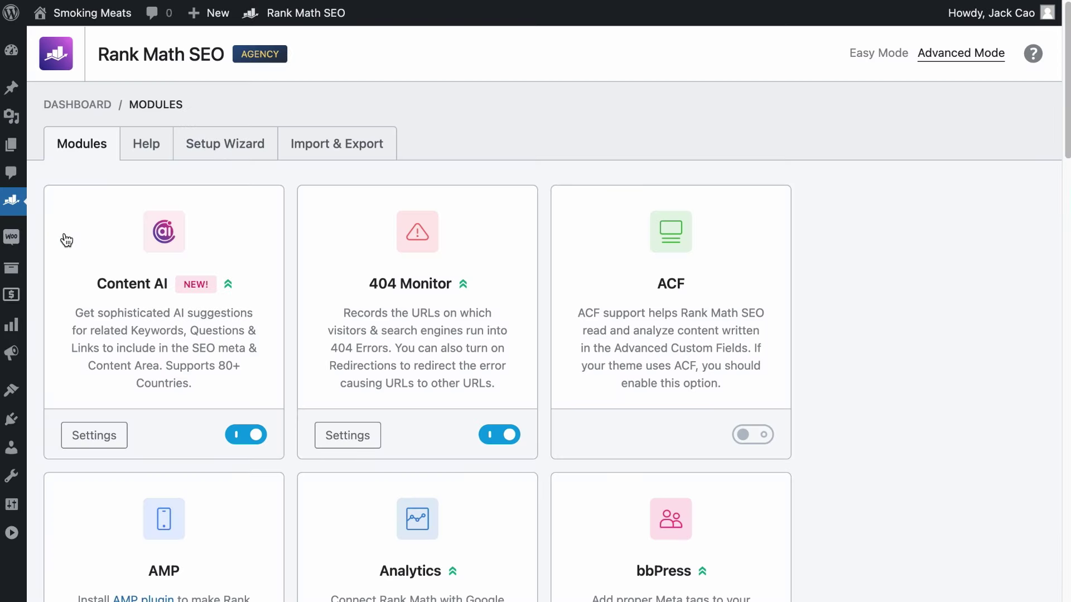
Open Rank Math's sitemap settings for authors and review the sitemap inclusion options, excluded user roles and excluded users.
scroll(474, 371, "down", 15)
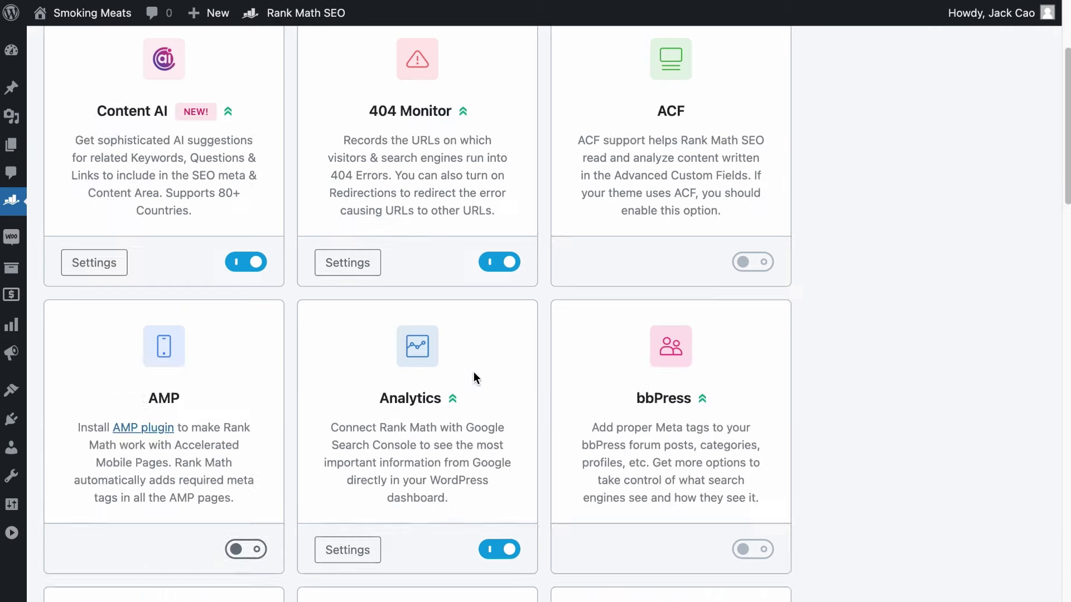
scroll(473, 374, "down", 2)
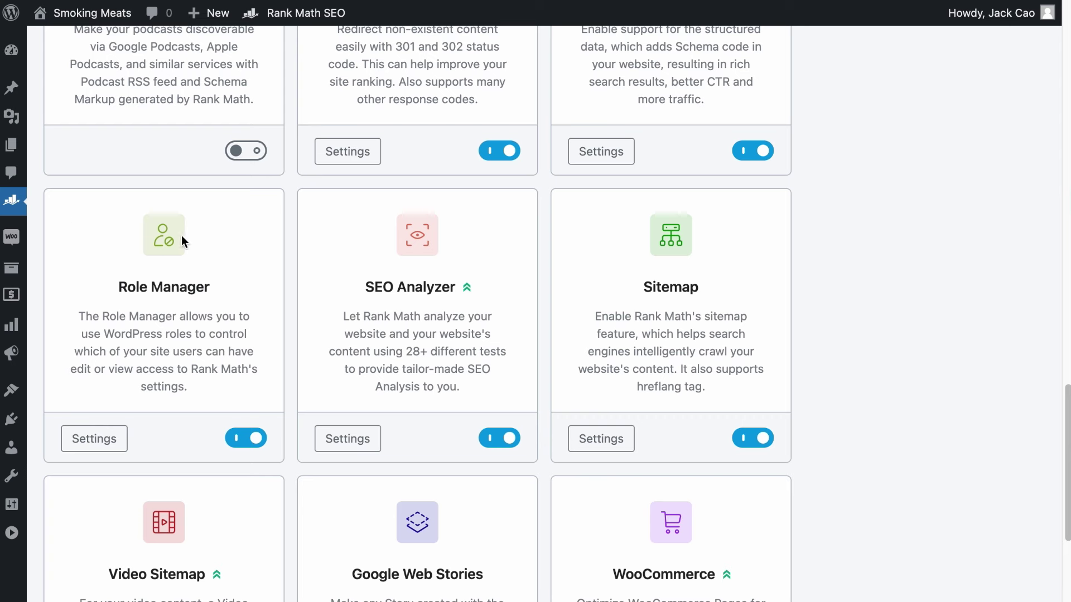
mouse_move(14, 209)
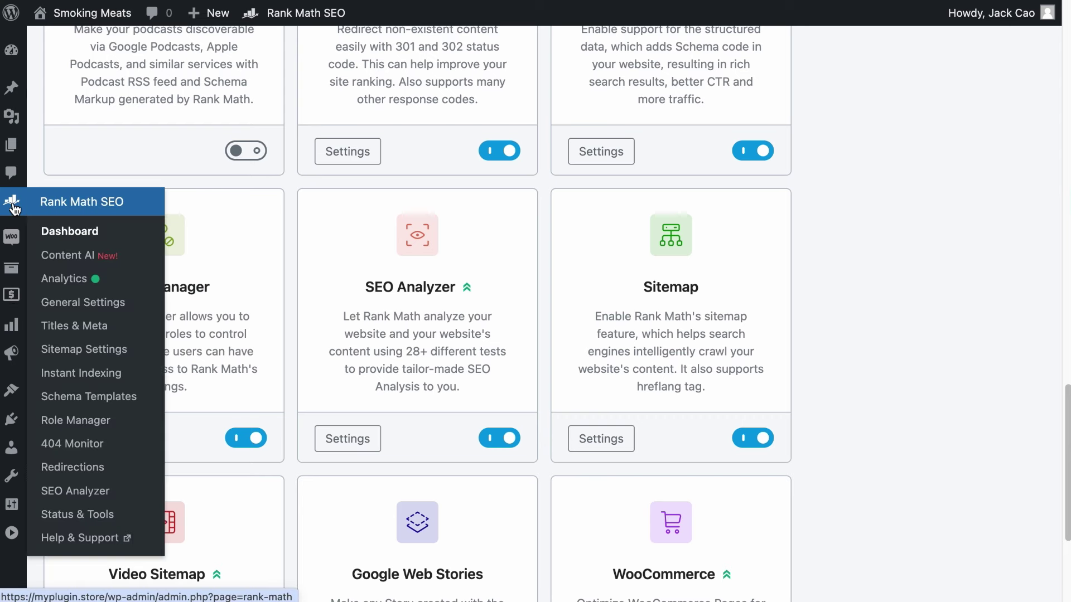
left_click(102, 350)
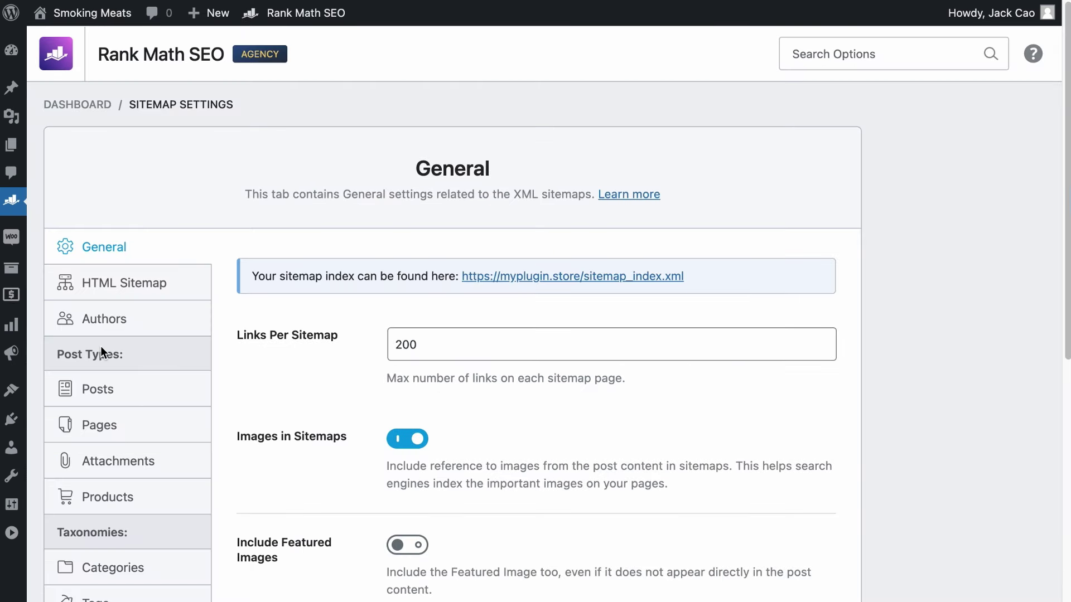
left_click(103, 323)
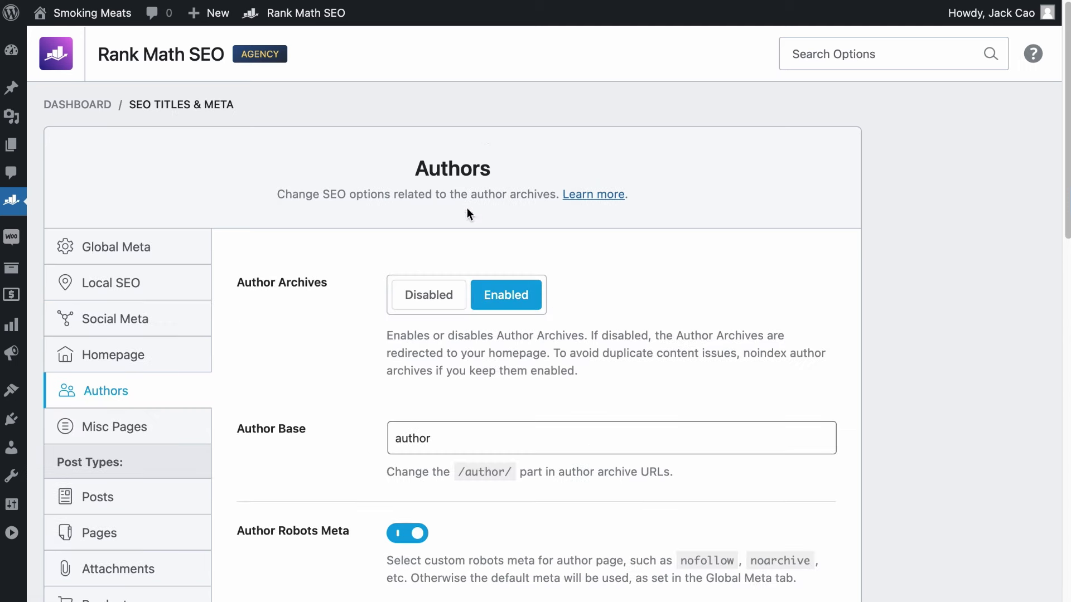
scroll(441, 251, "down", 8)
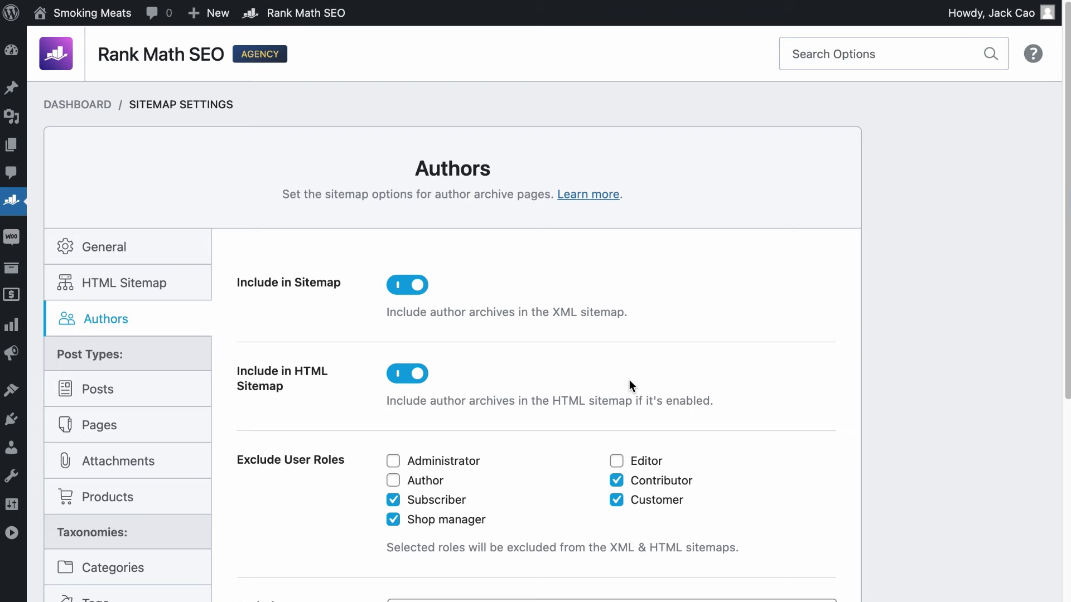
scroll(629, 380, "down", 3)
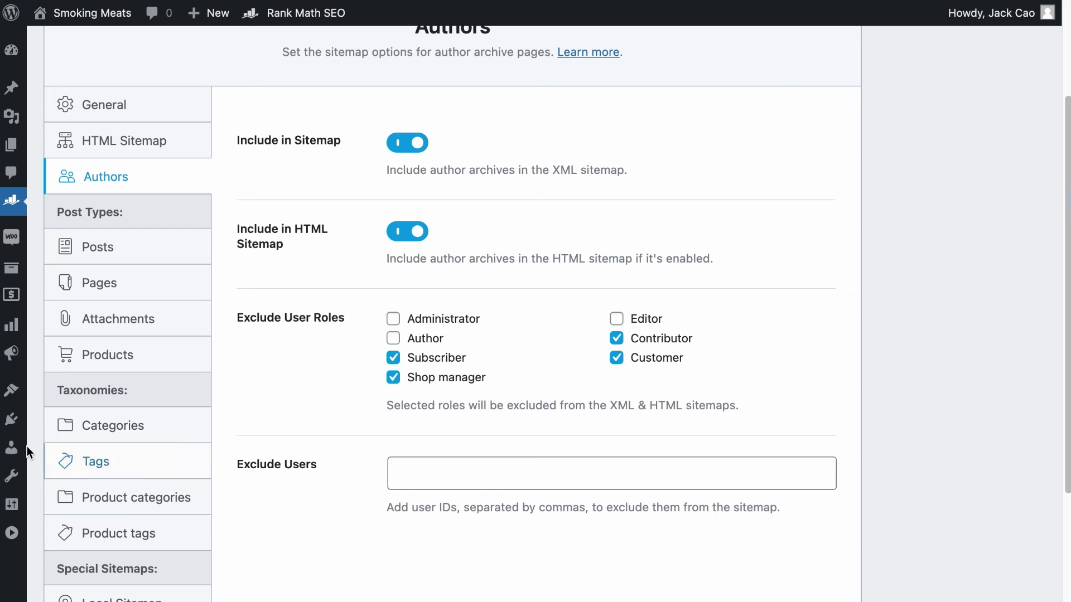
Set the Rank Math user's advanced robots meta to No Index in that user's profile and save the profile.
mouse_move(11, 448)
left_click(53, 476)
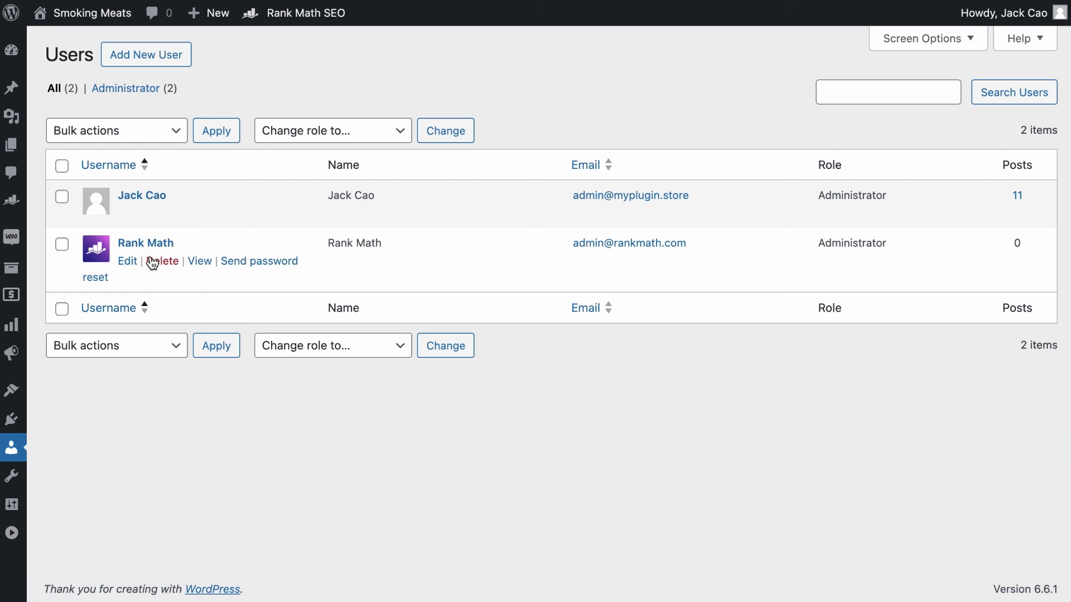
left_click(124, 245)
scroll(249, 306, "down", 15)
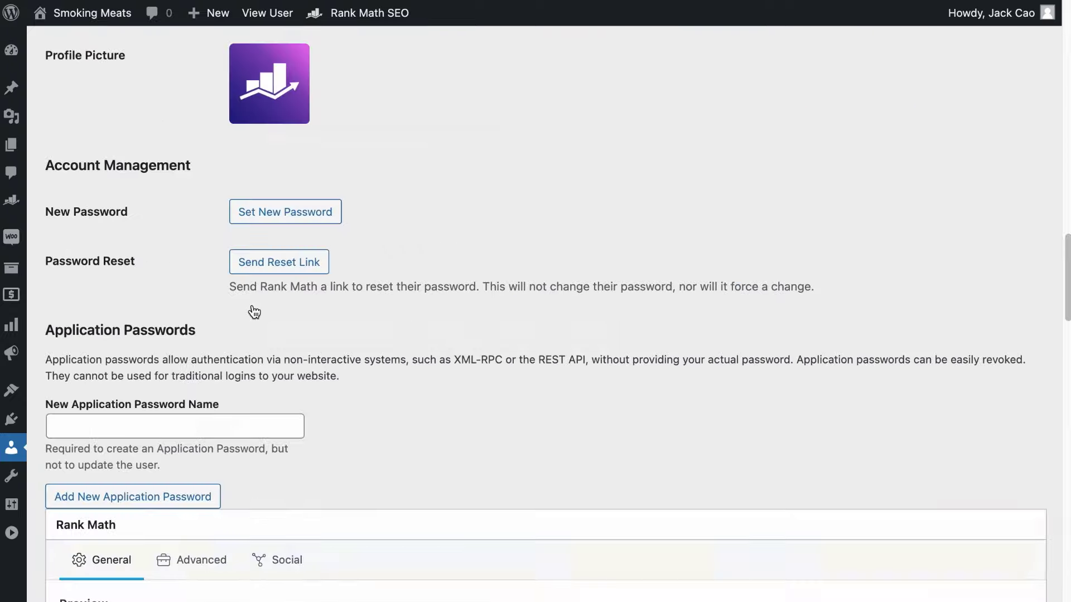
left_click(201, 153)
left_click(516, 191)
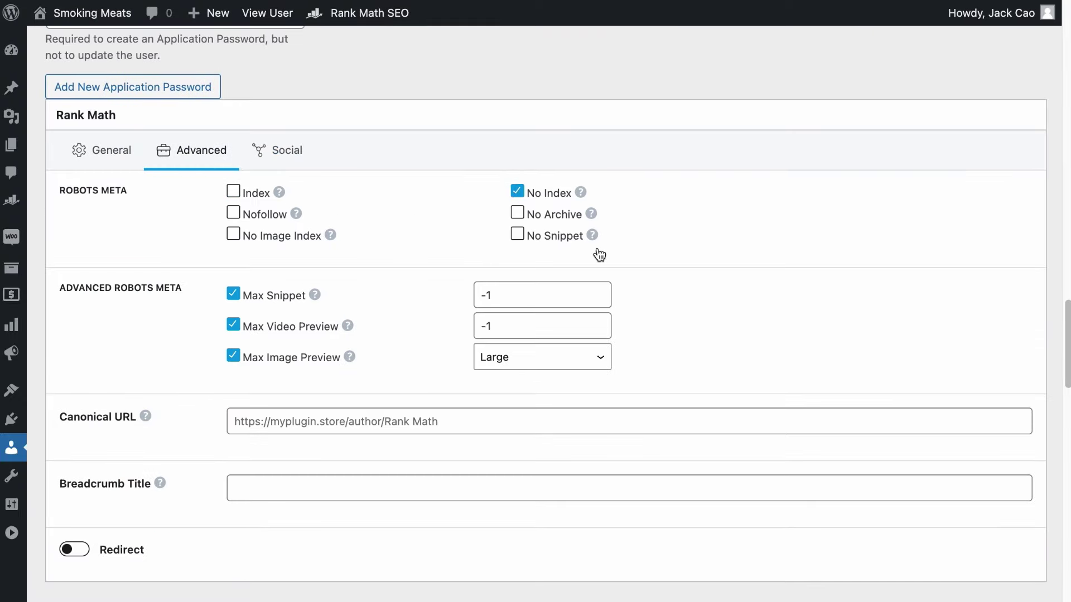
scroll(764, 332, "down", 10)
left_click(109, 520)
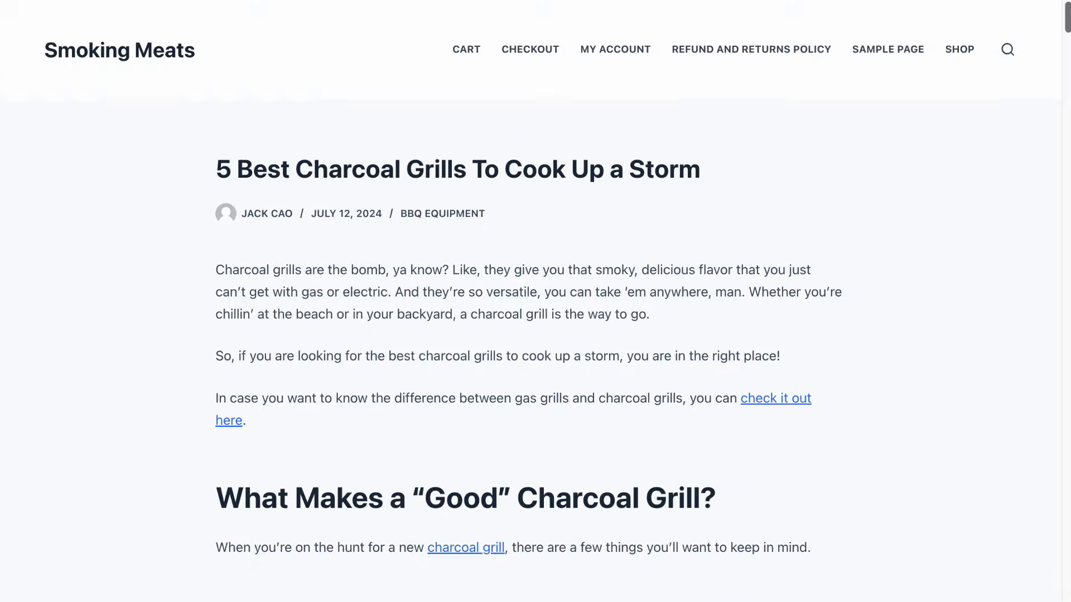
Look through the "5 Best Charcoal Grills To Cook Up a Storm" post down to its end.
left_click_drag(1066, 23, 1066, 580)
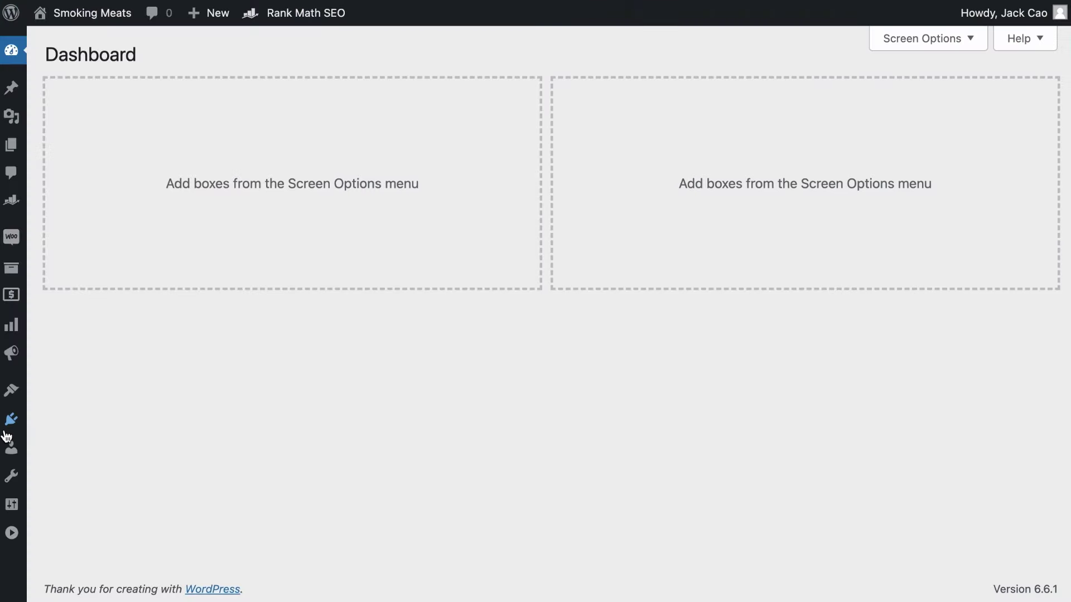
Search the plugin directory for "co-author" and install and activate the PublishPress Authors plugin.
mouse_move(12, 432)
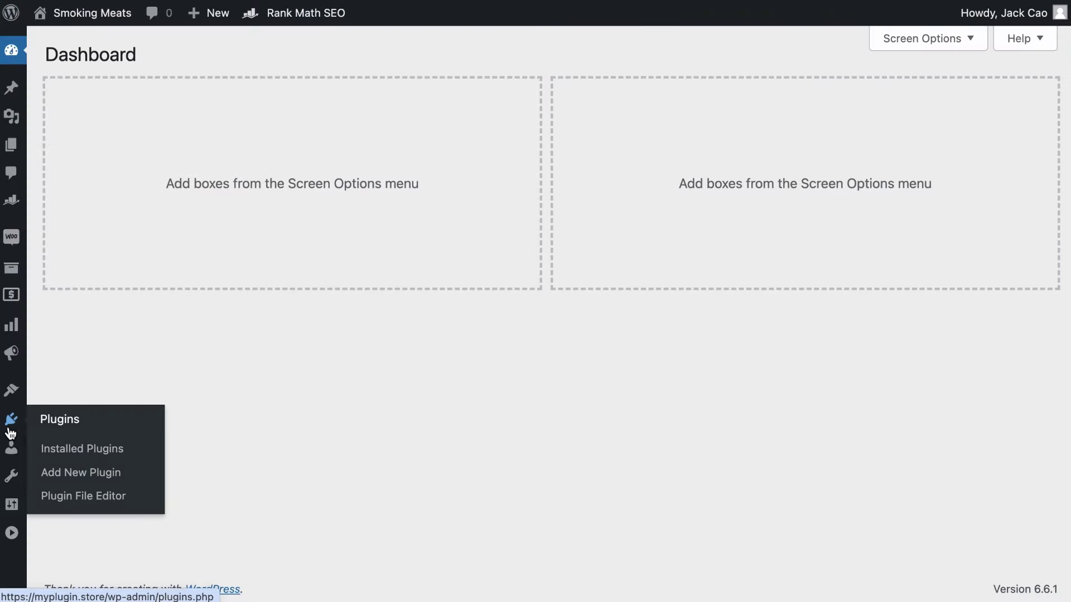
left_click(62, 475)
left_click(803, 102)
type("co-author")
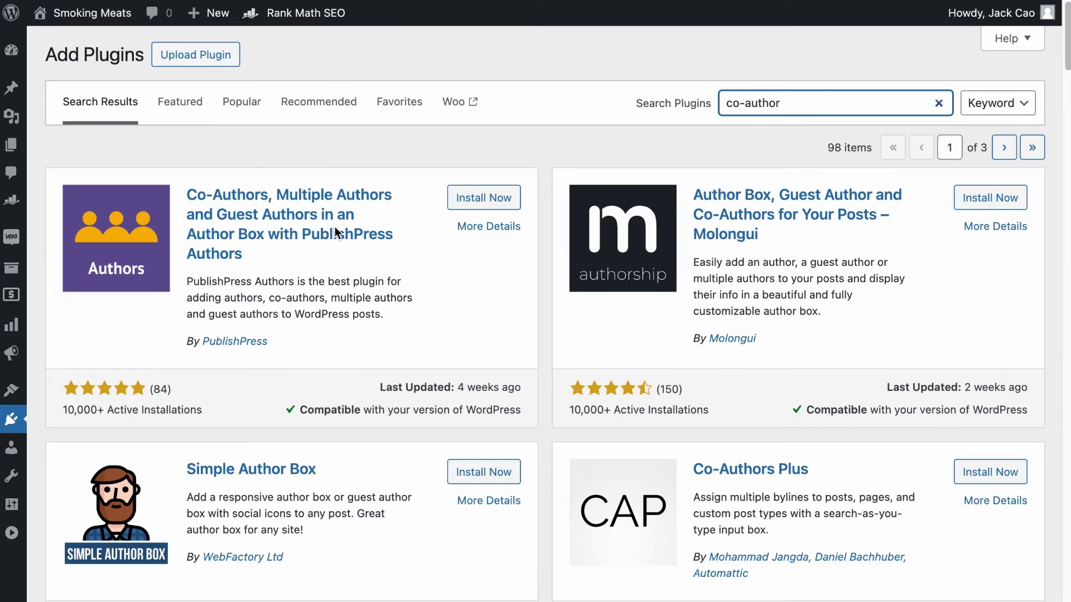
left_click(484, 198)
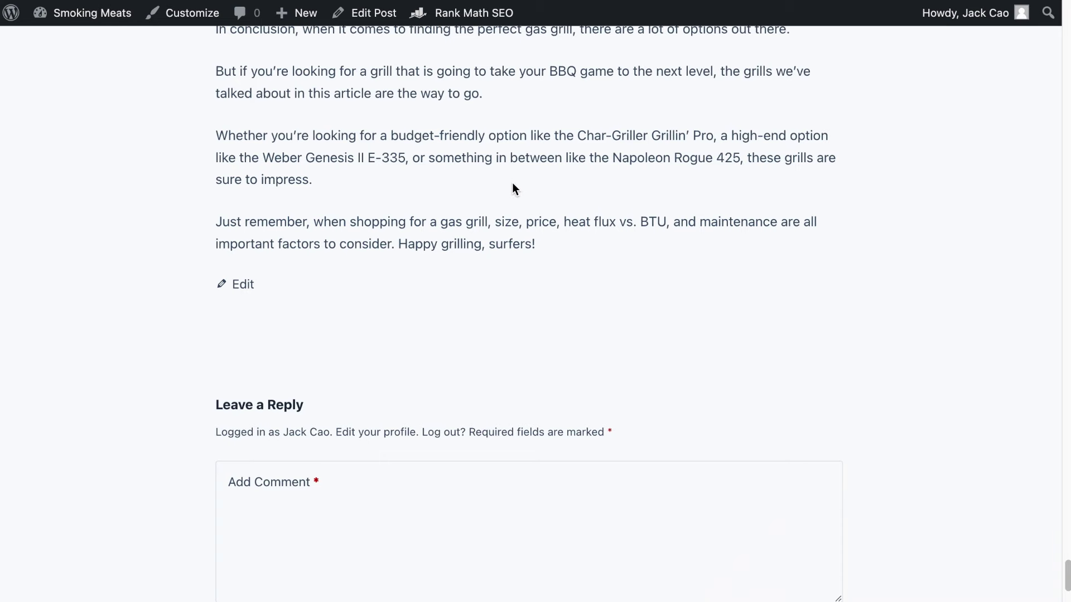
scroll(512, 188, "up", 15)
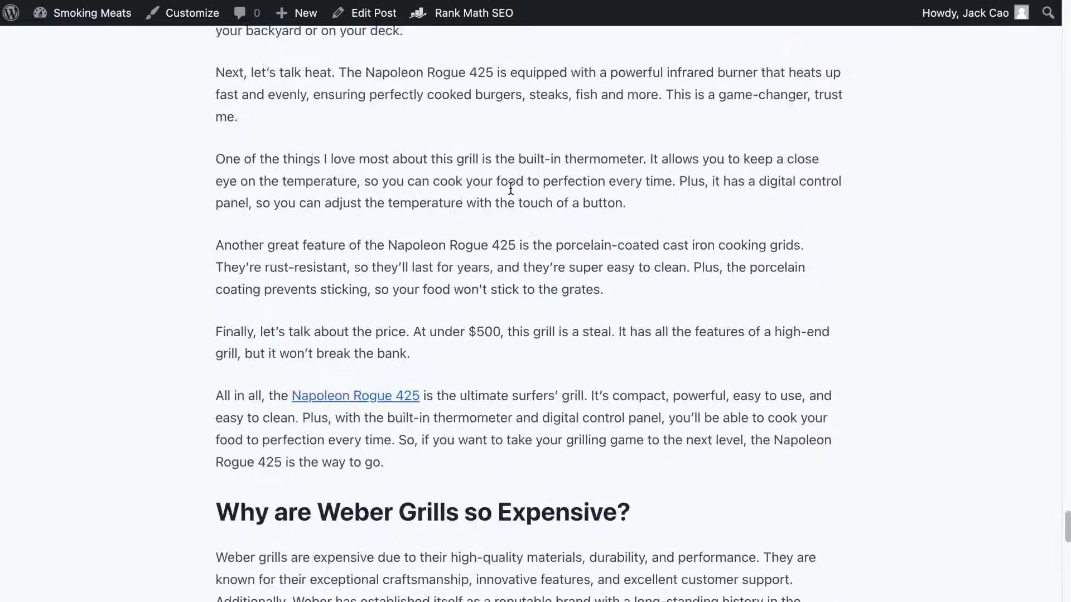
scroll(510, 187, "down", 8)
scroll(509, 190, "down", 12)
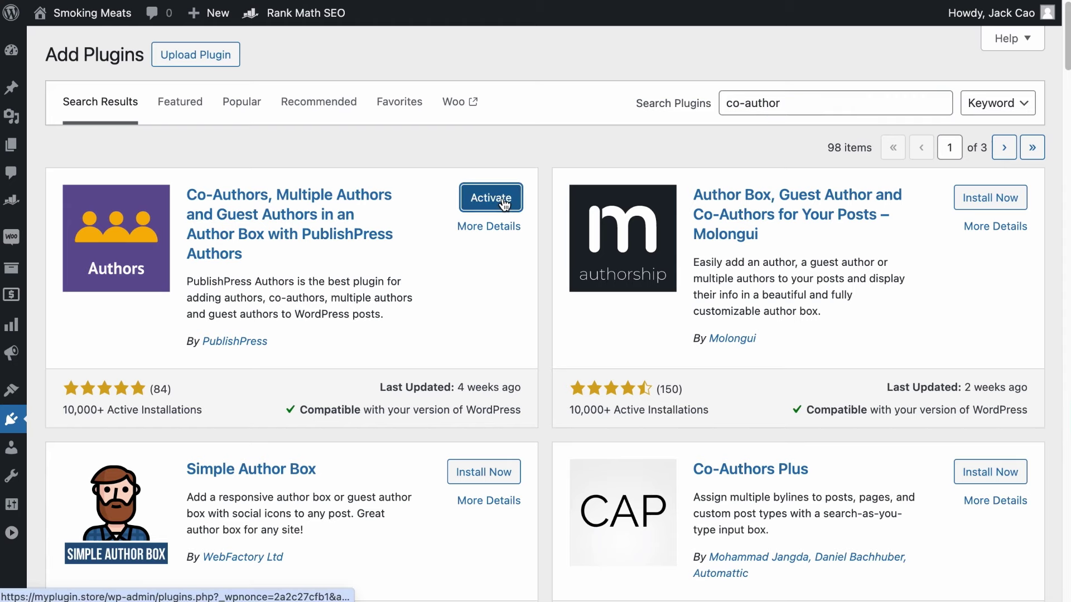
left_click(504, 204)
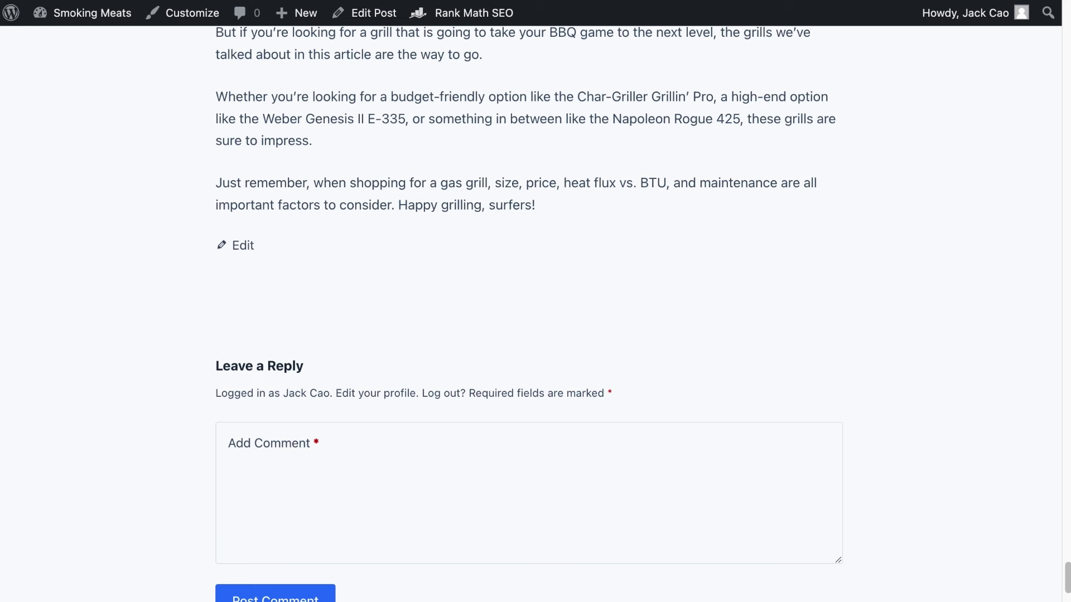
Reload the "5 Best Gas Grill For Next Level BBQ" post and examine the author box below the article.
key("super+r")
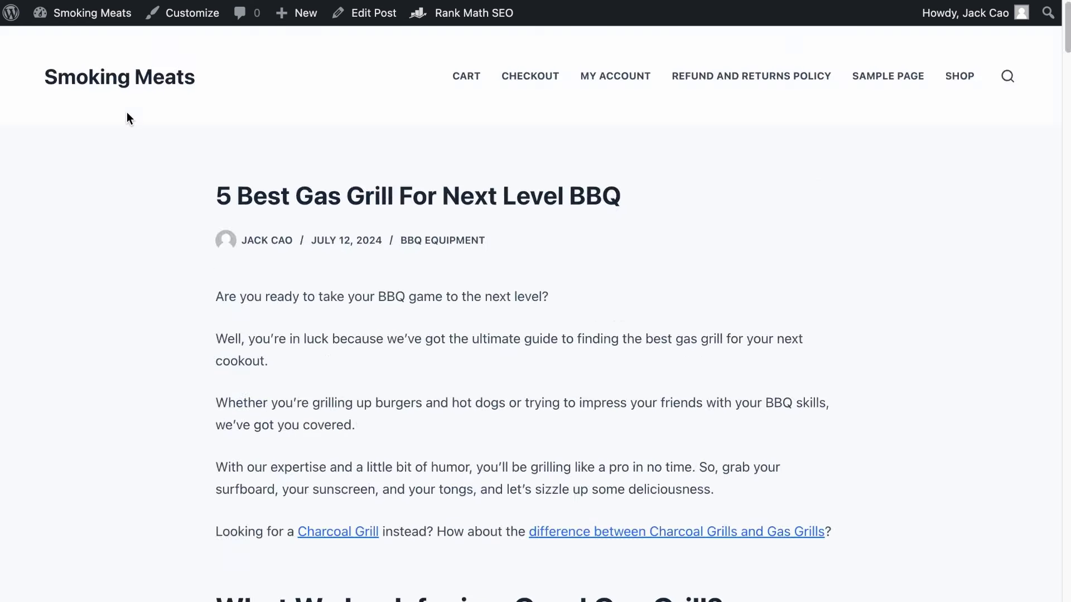
scroll(145, 130, "down", 2)
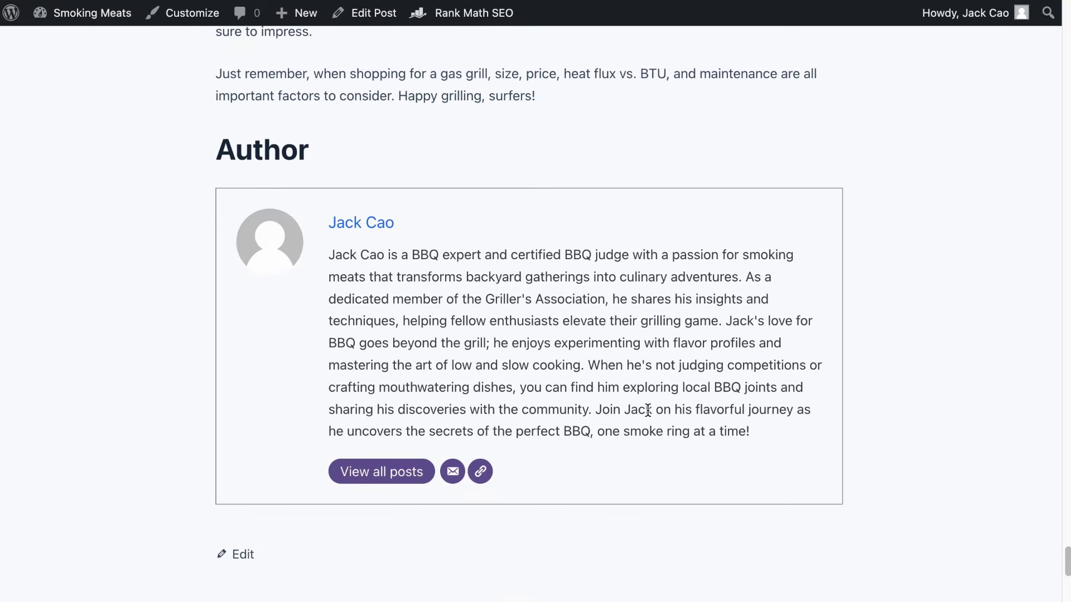
scroll(697, 382, "up", 20)
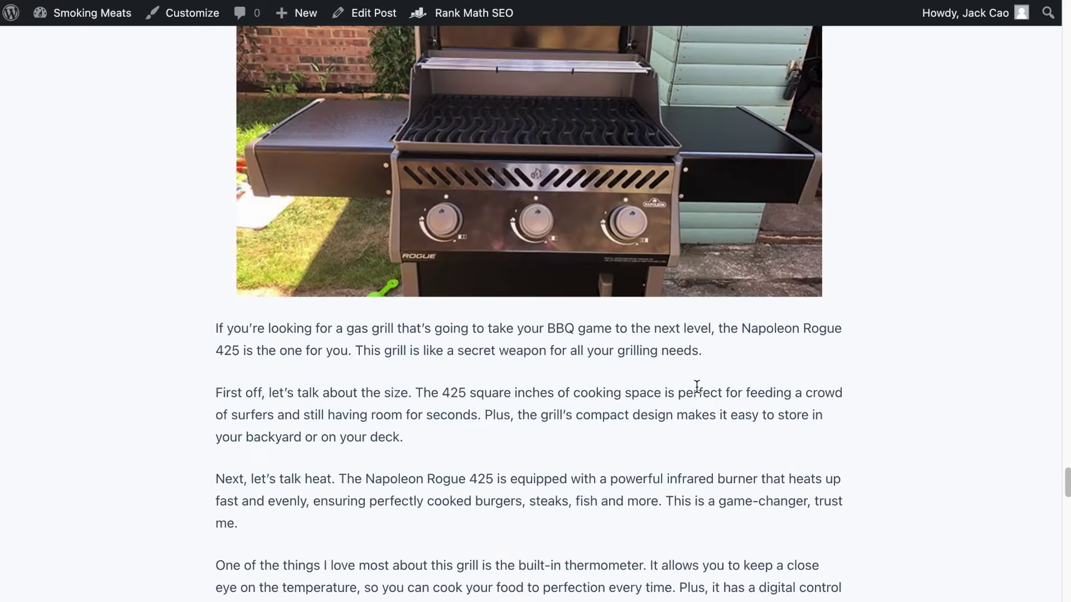
Add Rank Math as a second author of the "5 Best Gas Grill For Next Level BBQ" post and save it.
left_click(389, 21)
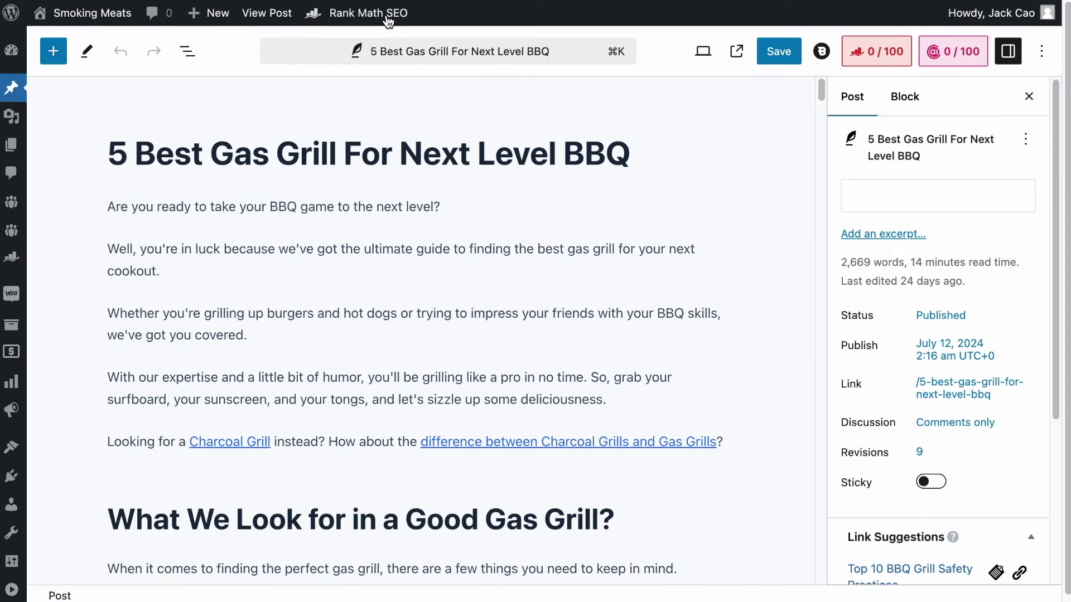
scroll(902, 349, "down", 10)
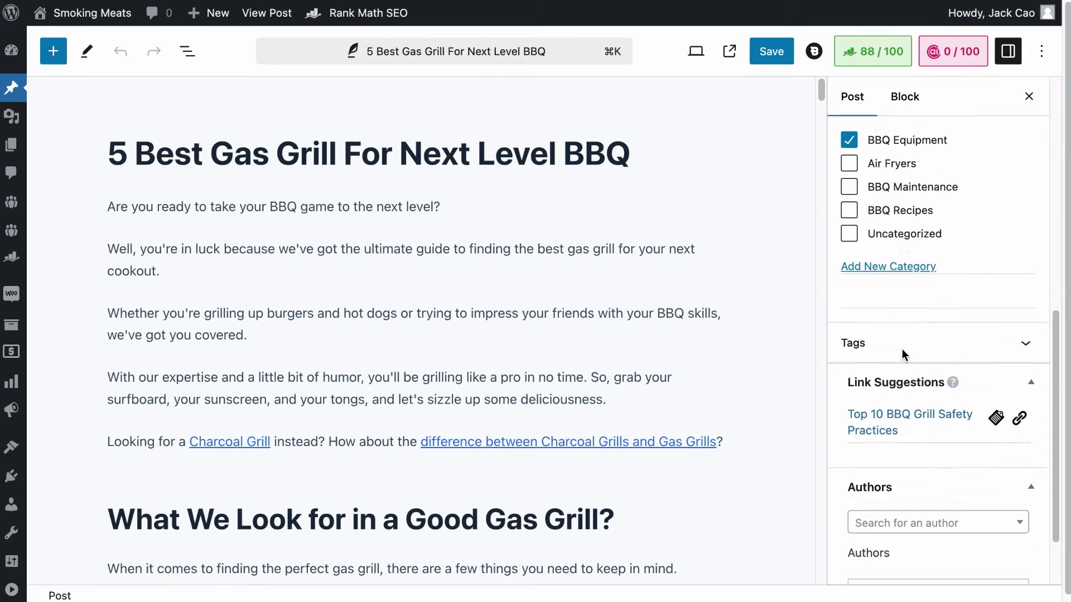
left_click(924, 433)
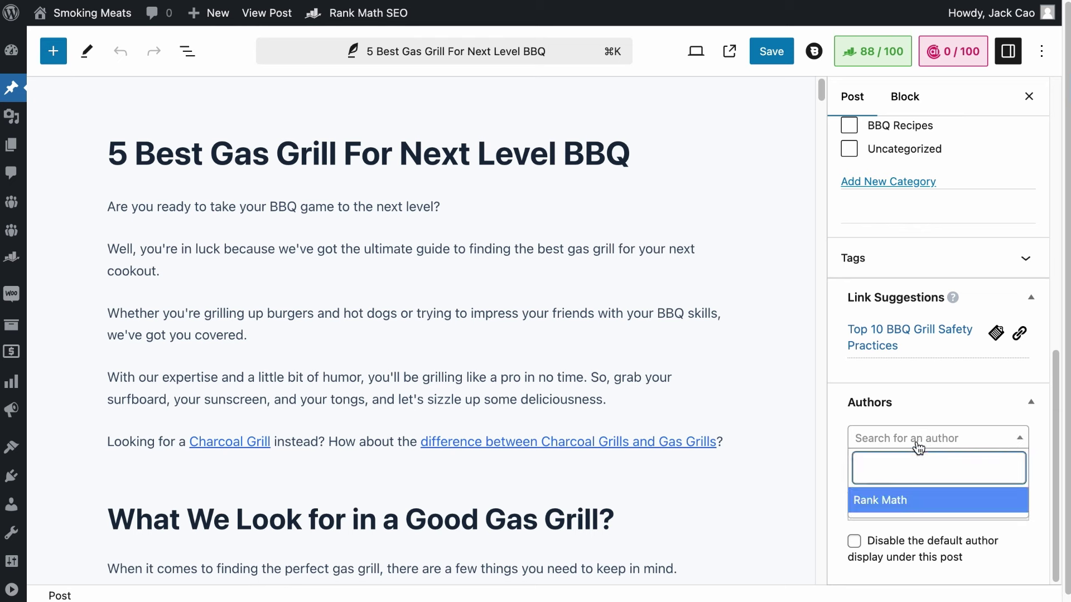
left_click(903, 504)
left_click(772, 56)
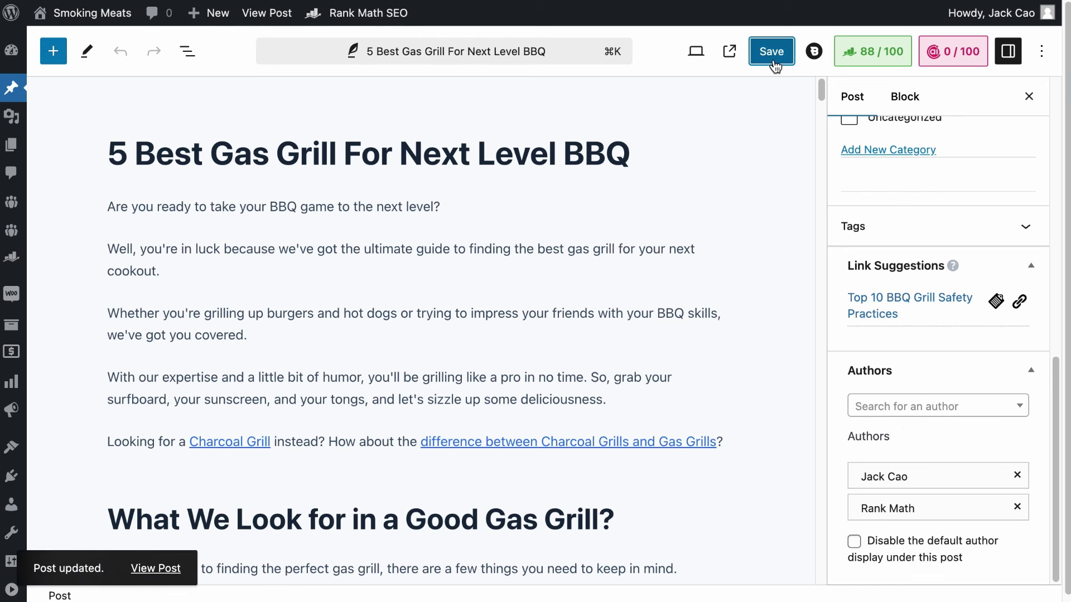
View the updated gas grill post on the site and check the Authors section at its end.
left_click(156, 569)
scroll(184, 563, "down", 15)
scroll(184, 560, "down", 20)
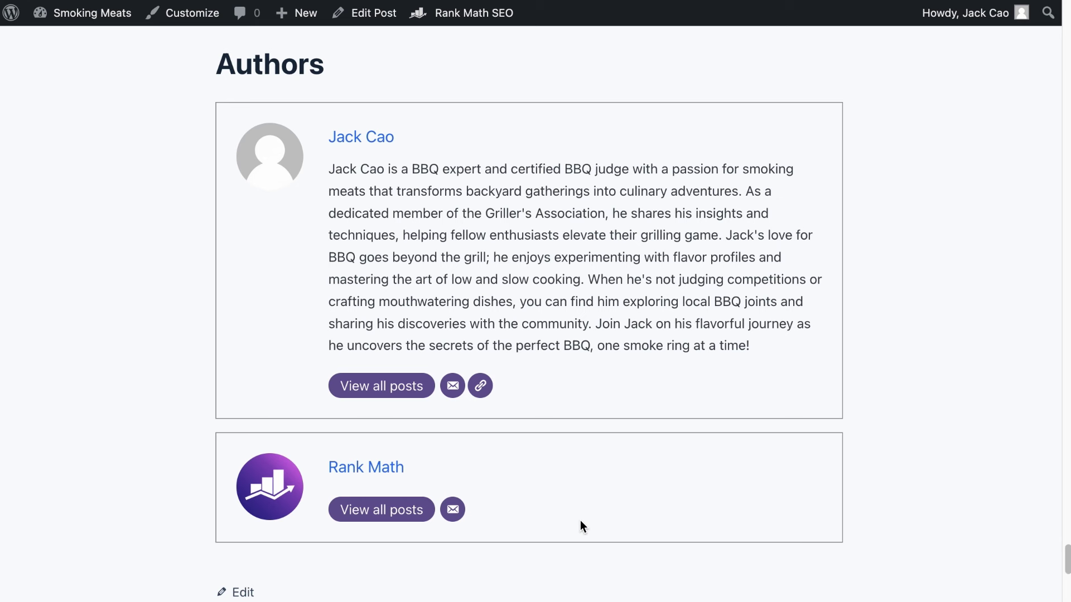
Copy the full page source of the gas grill post and run it as code in the Rich Results Test.
right_click(640, 157)
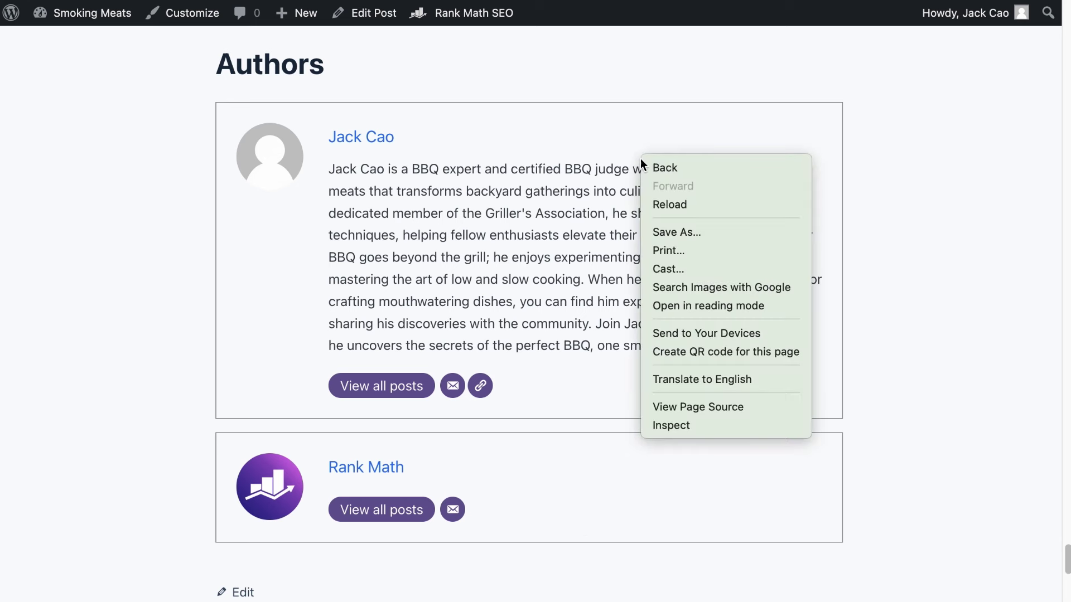
left_click(696, 407)
key("super+a")
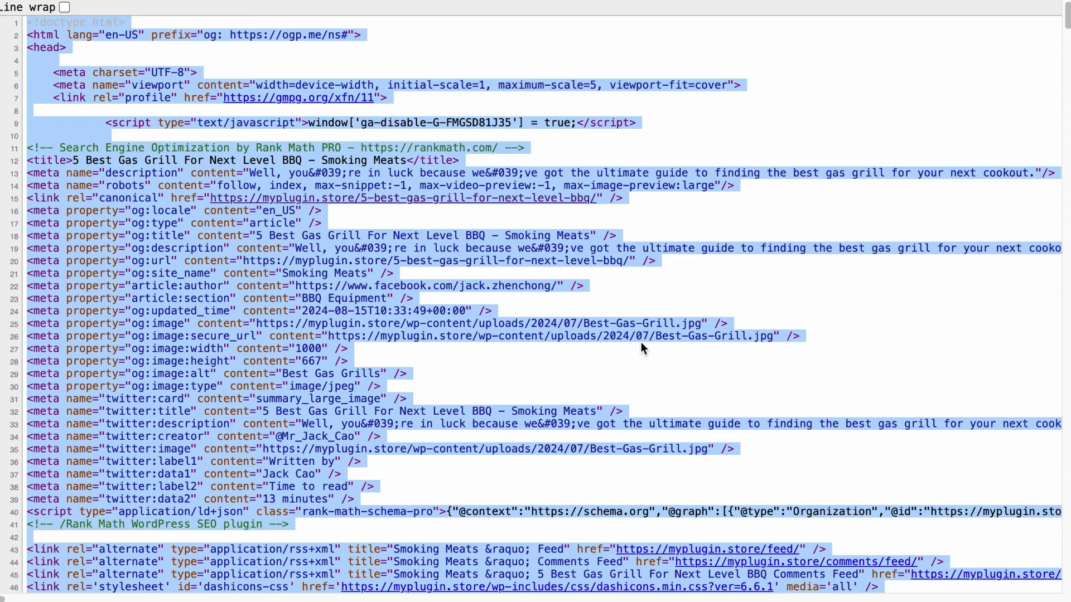
key("ctrl+Tab")
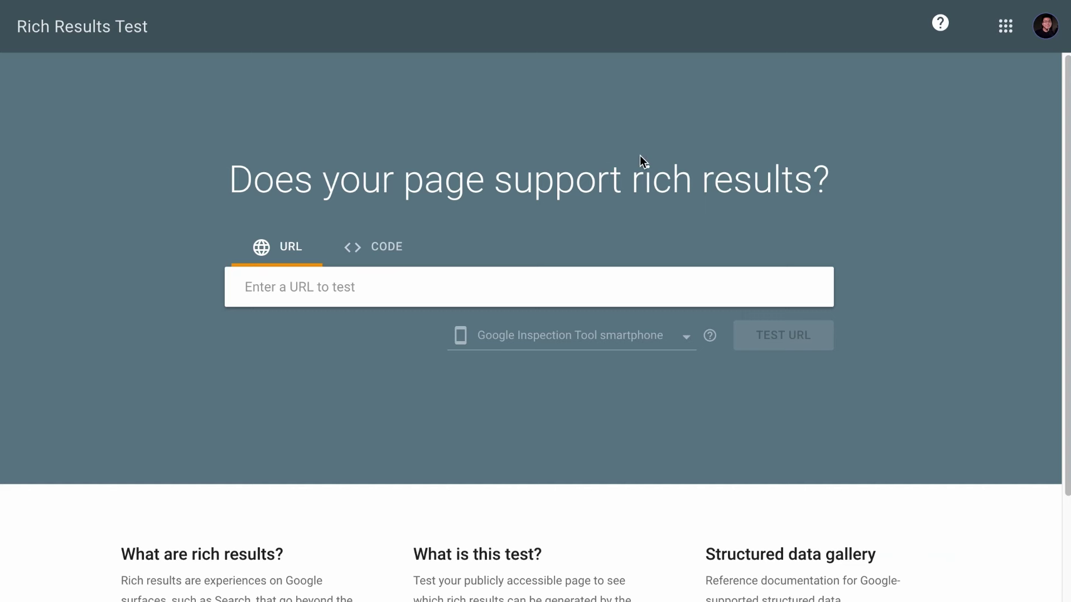
left_click(392, 254)
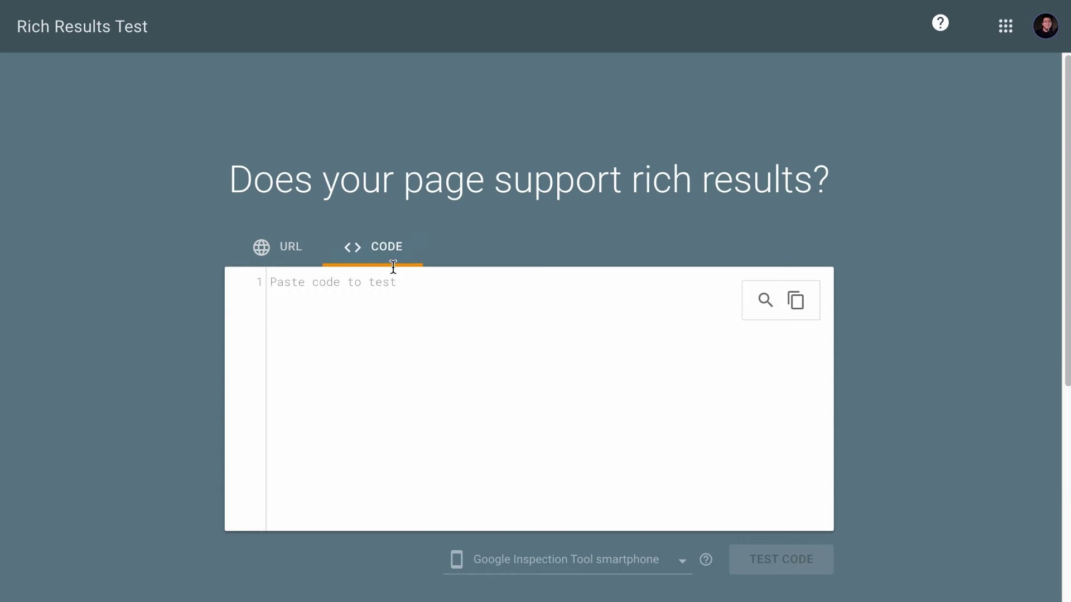
left_click(390, 287)
key("super+v")
left_click(759, 568)
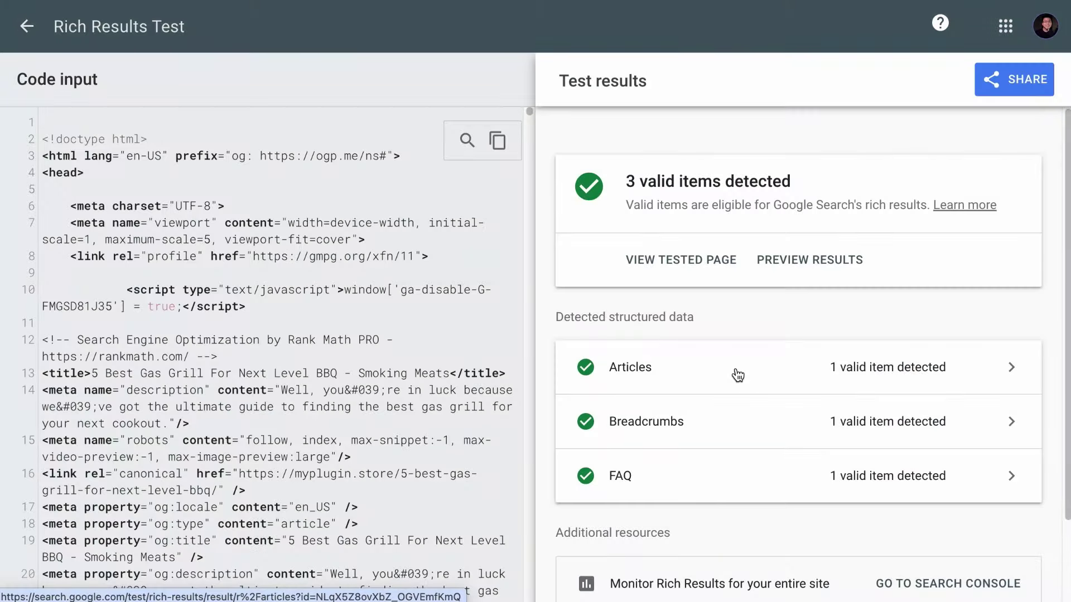
Examine the author properties of the detected Articles item for the gas grill post.
left_click(737, 373)
left_click(731, 404)
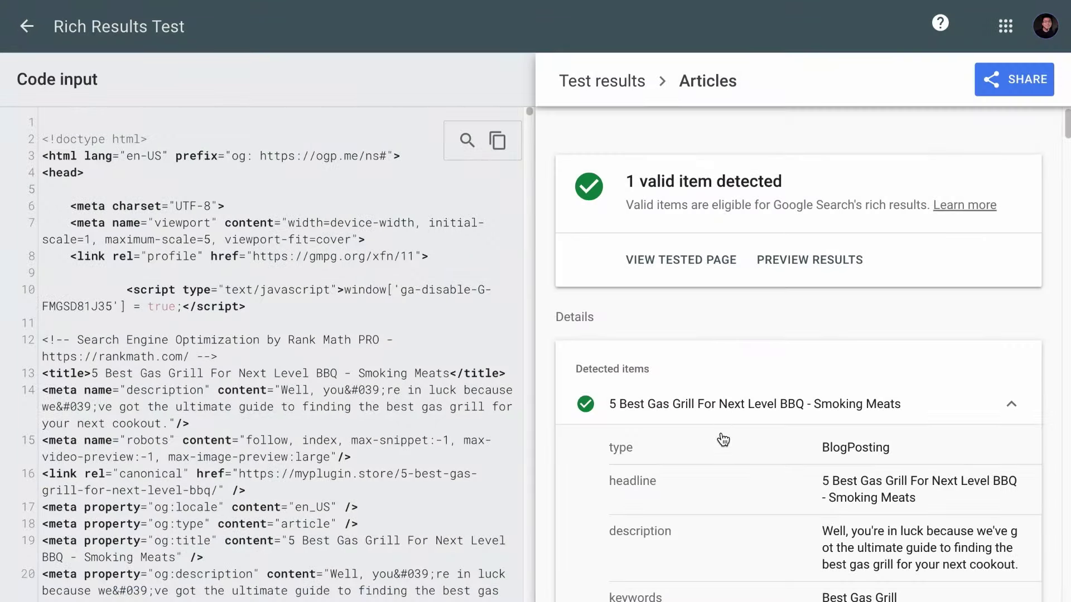
scroll(723, 440, "down", 7)
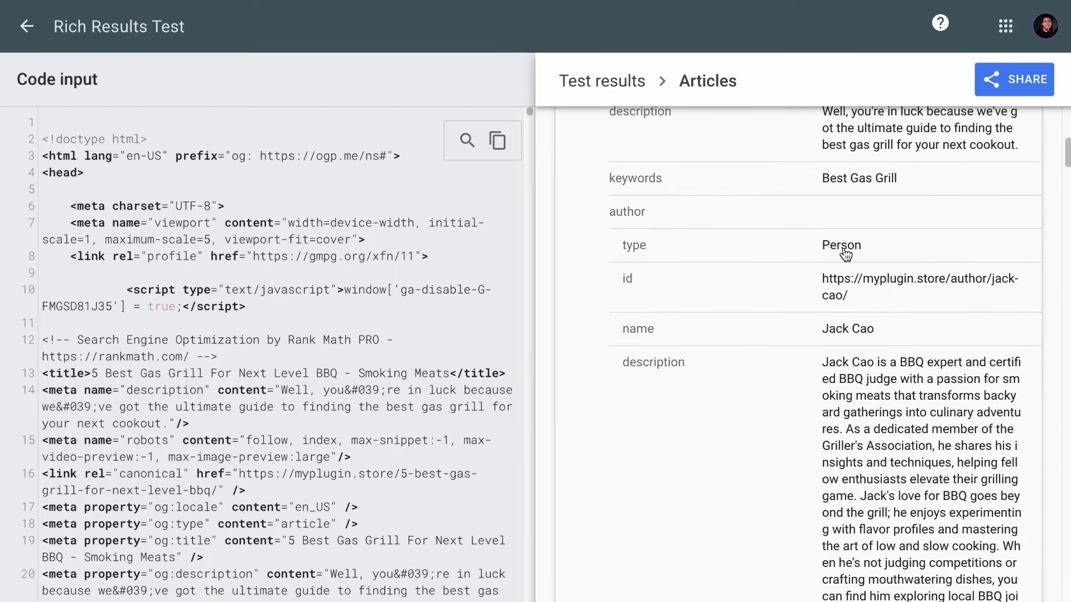
scroll(693, 375, "down", 5)
scroll(699, 379, "down", 9)
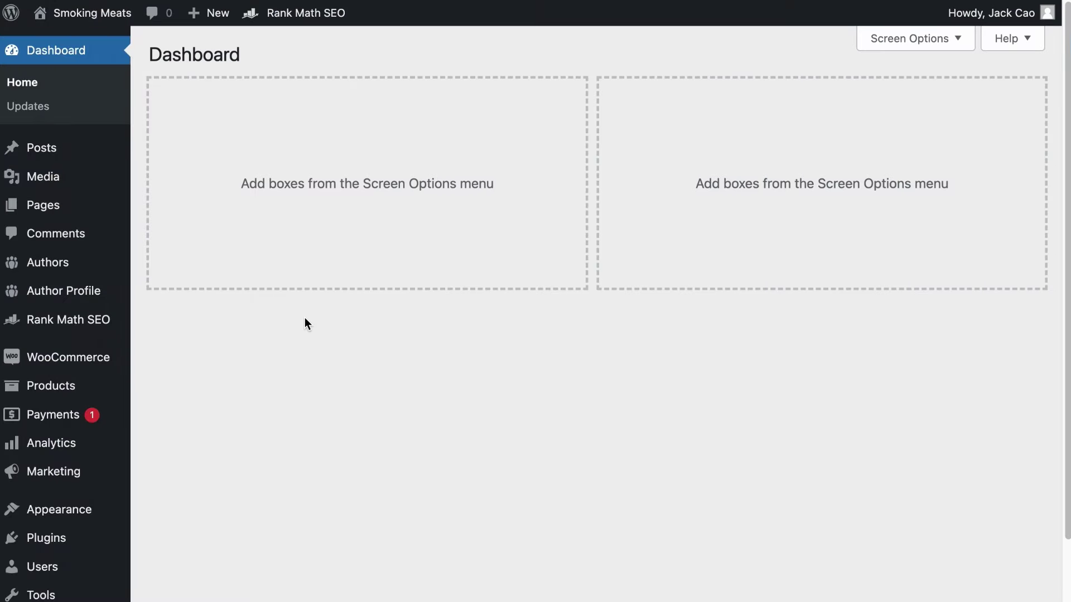
Fill in a new PublishPress author category with singular name "Medical Reviewer" and plural name "Medical Reviewers".
mouse_move(61, 266)
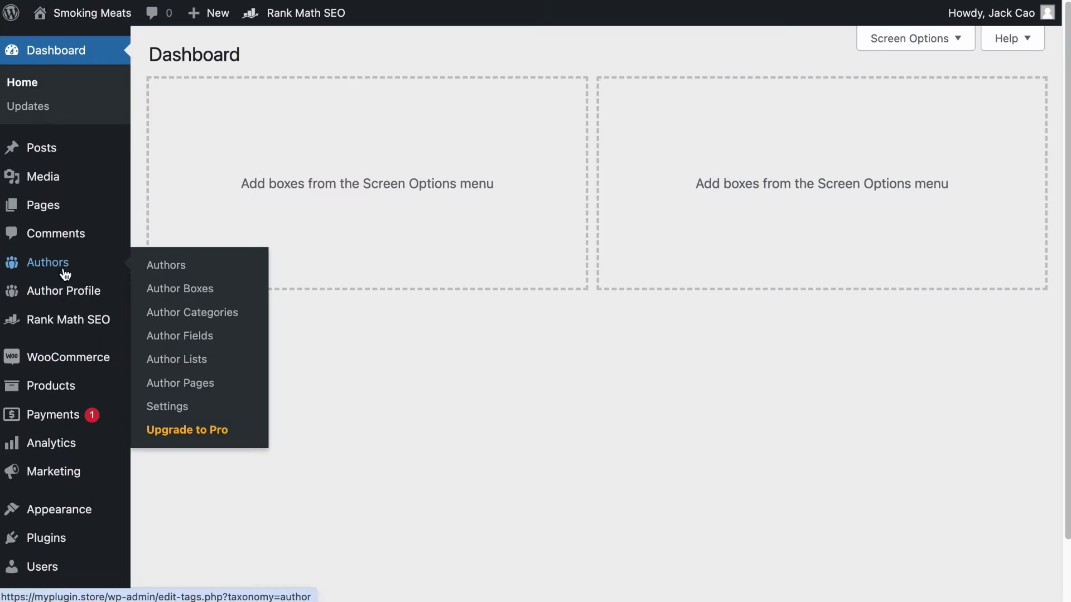
left_click(158, 315)
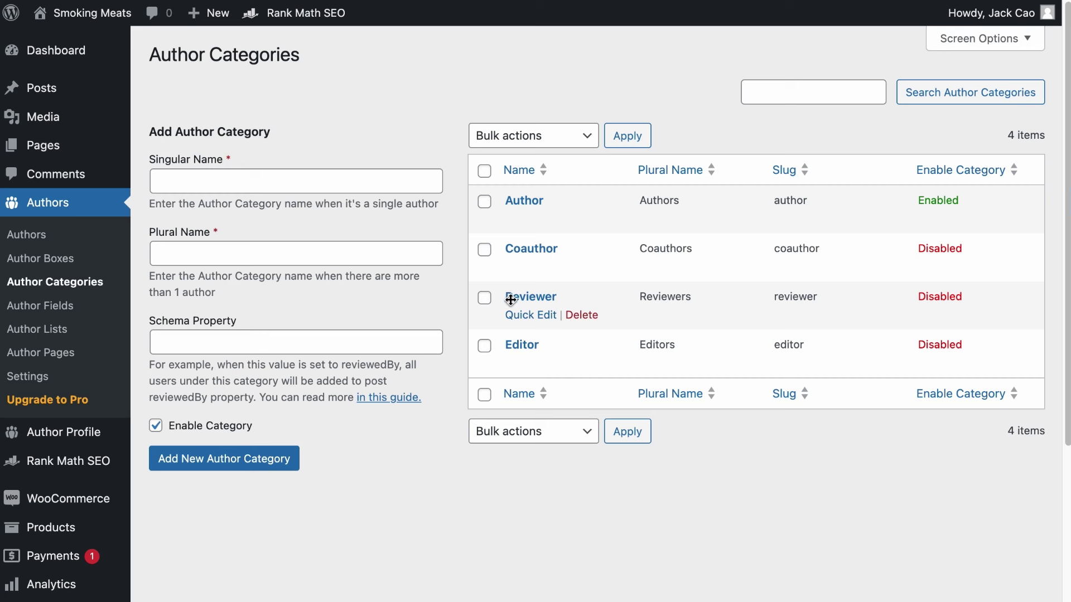
left_click(313, 174)
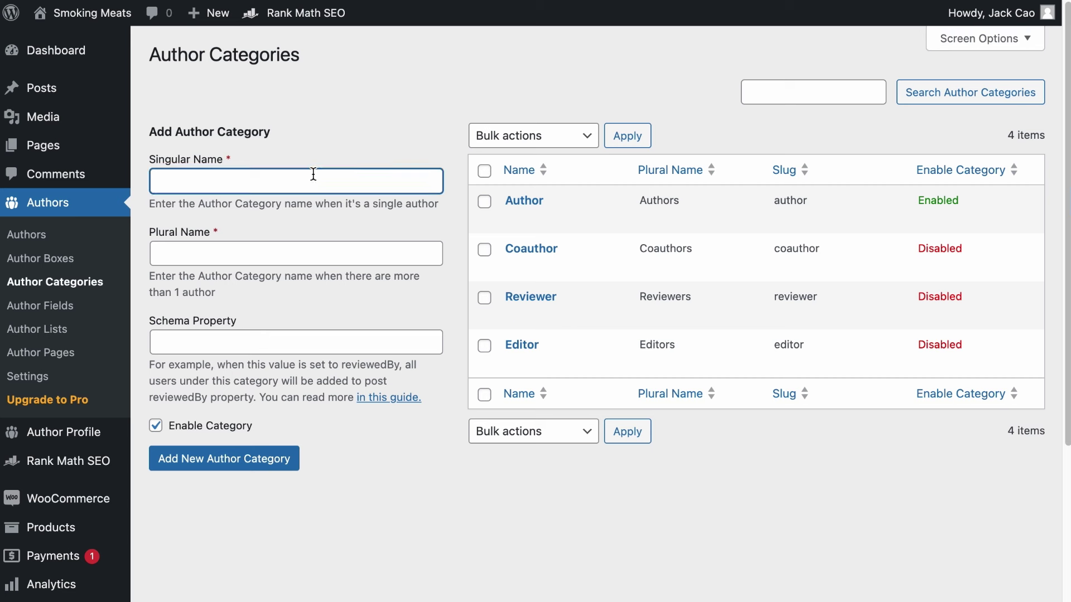
type("Medical Reviewer")
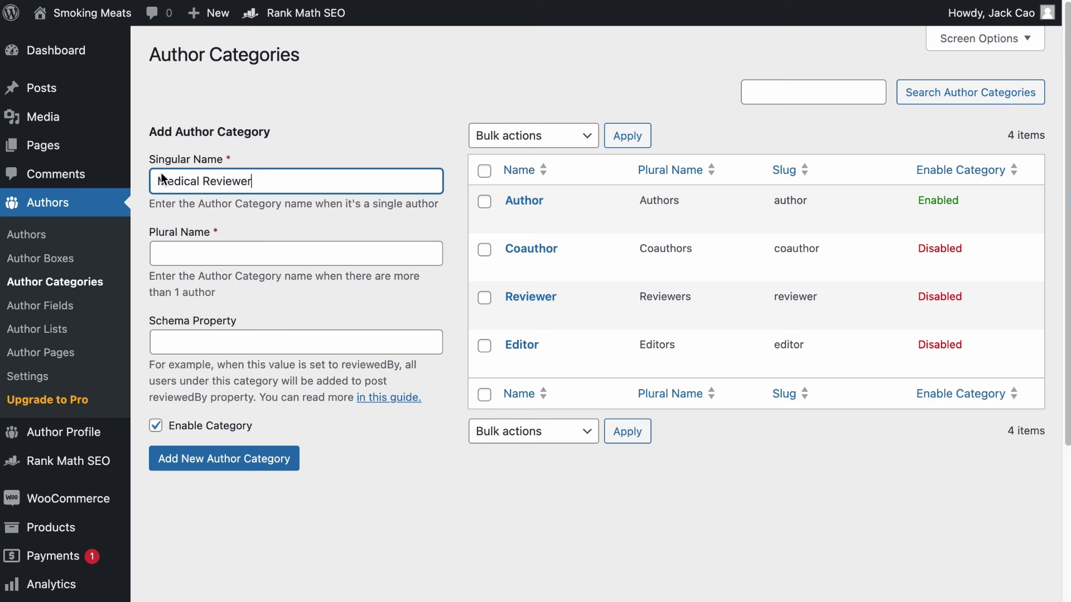
left_click_drag(268, 183, 151, 179)
key("ctrl+c")
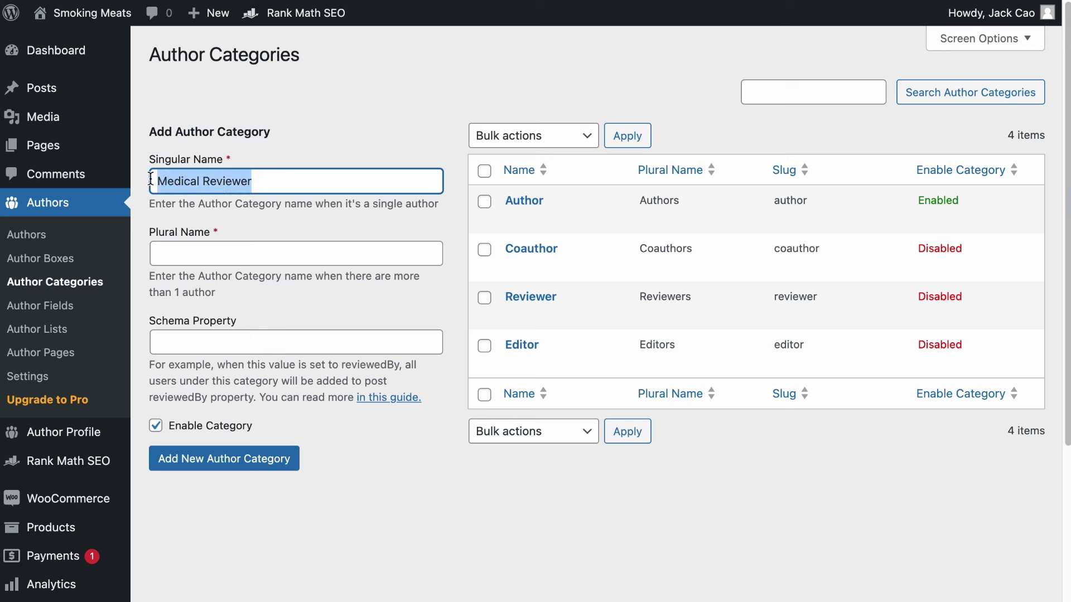
left_click(212, 255)
key("ctrl+v")
type("s")
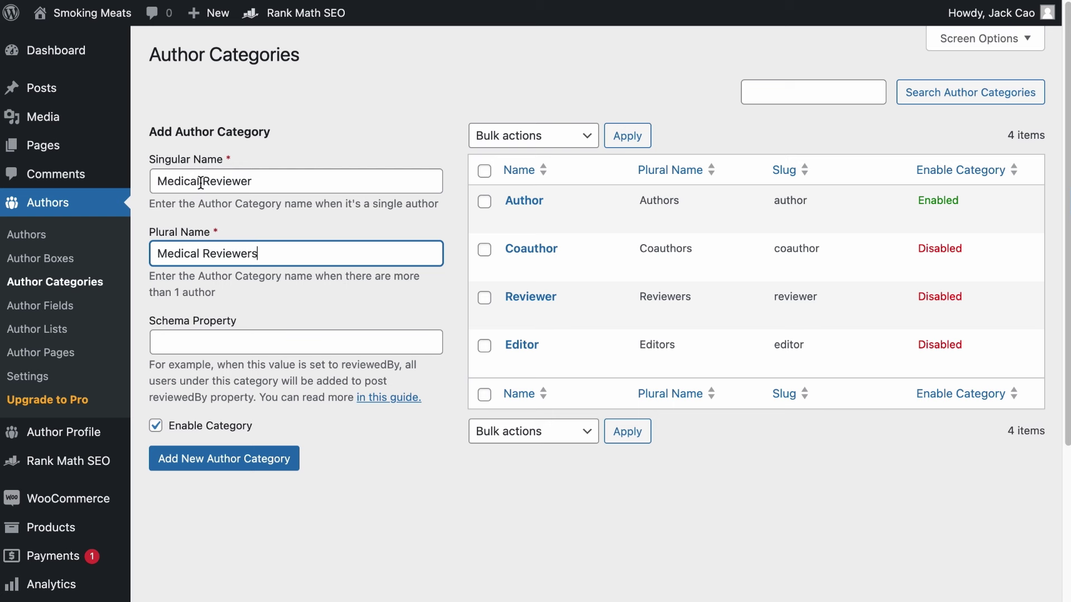
Change the new category's singular name to "BBQ Reviewer" and its plural name to "BBQ Reviewers".
left_click_drag(199, 183, 132, 187)
type("Tech")
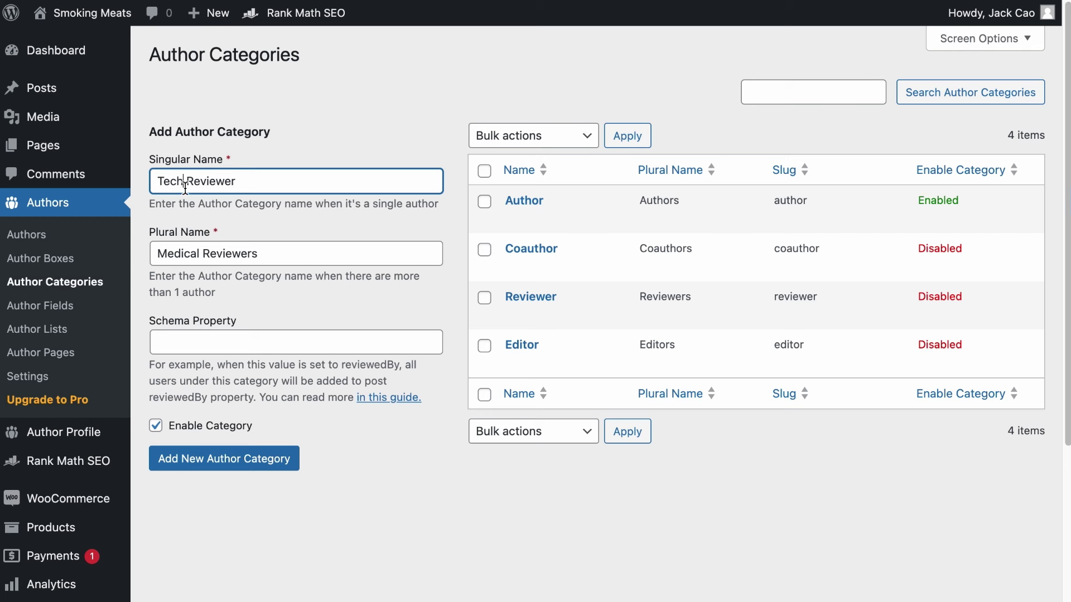
left_click_drag(185, 183, 150, 184)
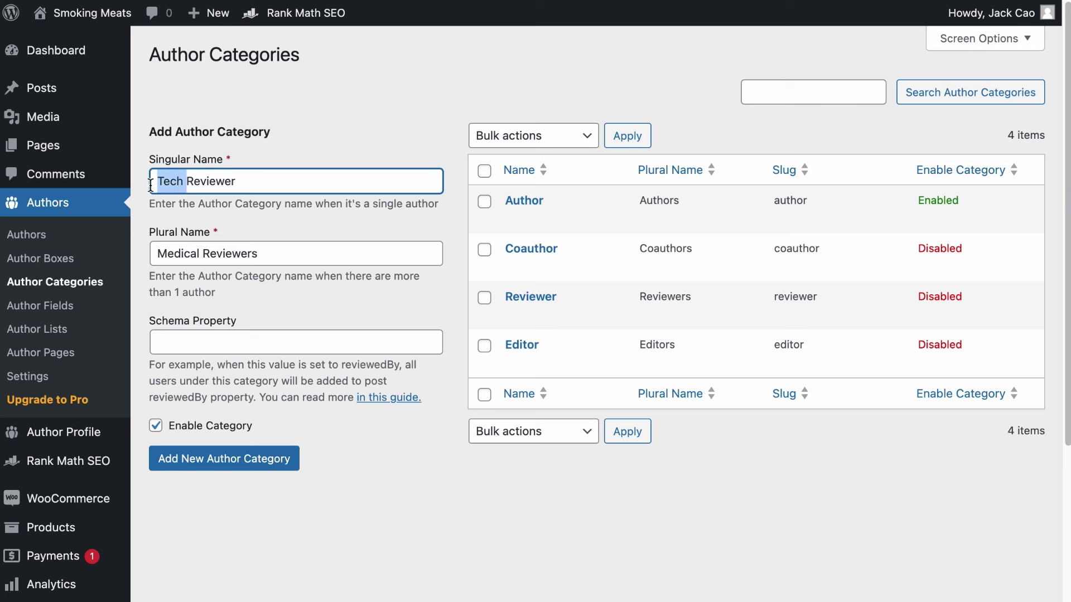
type("BBQ")
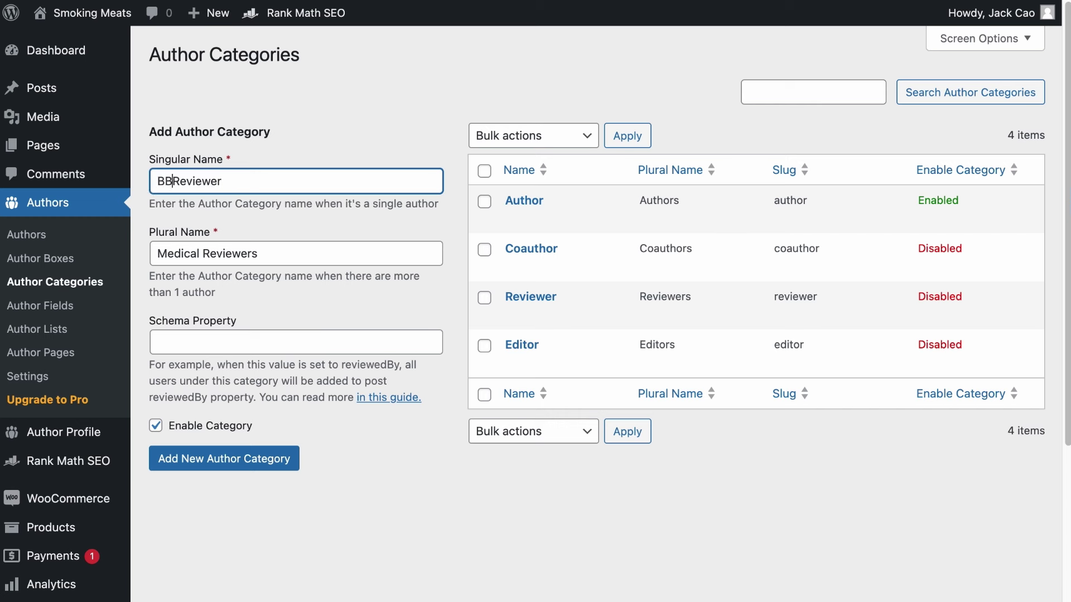
left_click_drag(200, 254, 28, 239)
type("BBQ")
Set the category's schema property to reviewedBy and add the enabled BBQ Reviewer category.
left_click(190, 346)
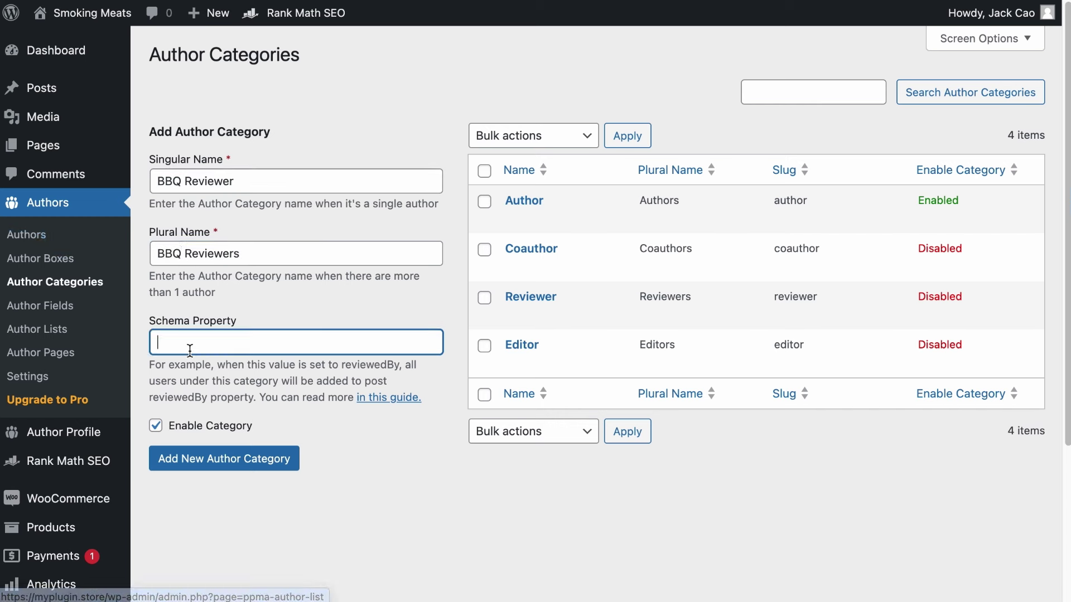
left_click_drag(341, 366, 388, 364)
right_click(387, 366)
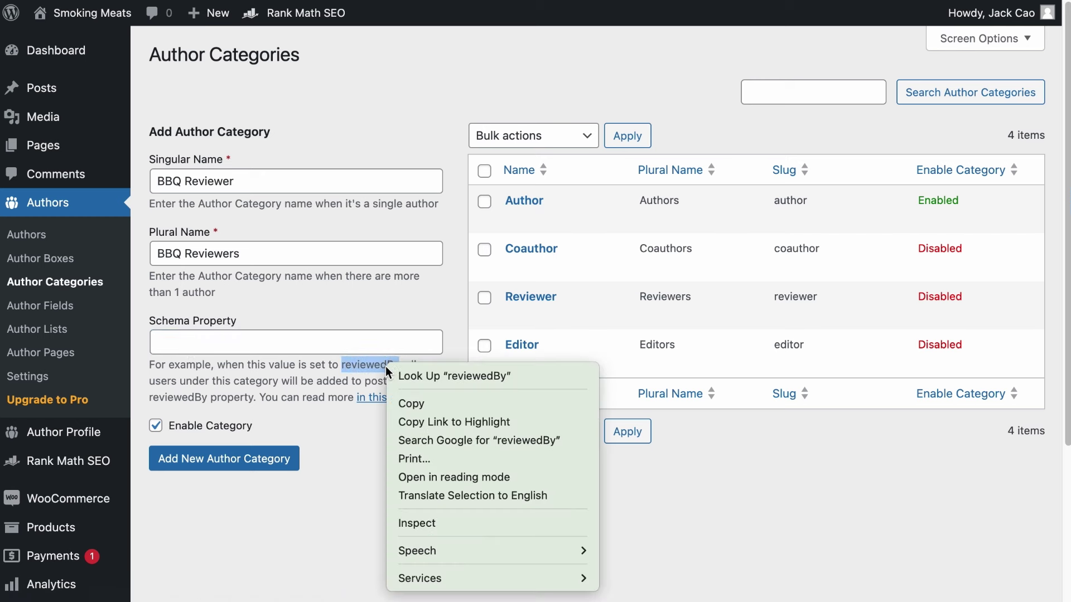
left_click(410, 416)
right_click(247, 350)
left_click(273, 466)
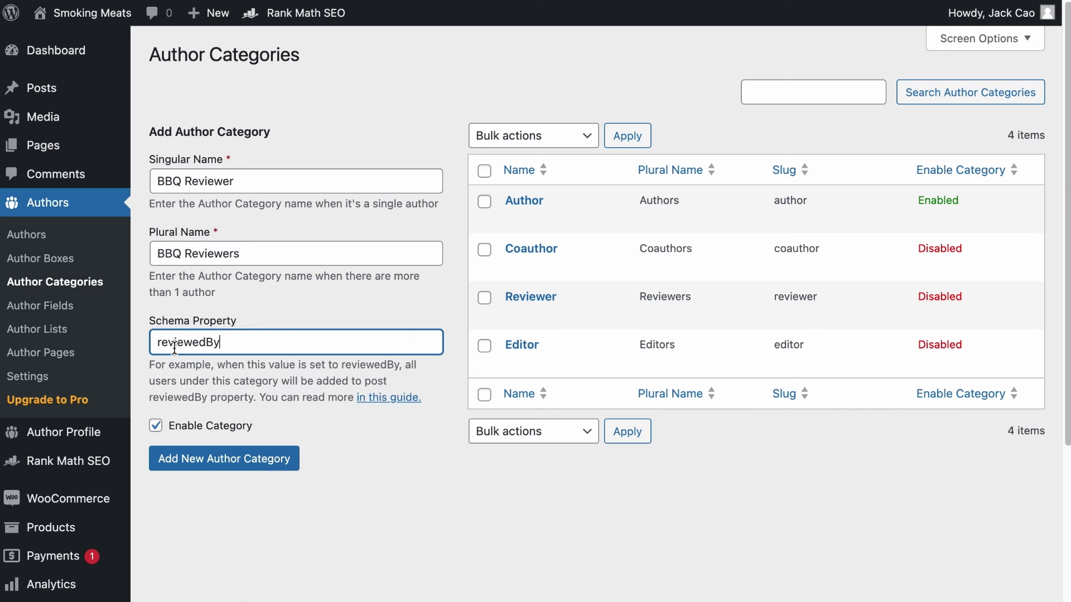
left_click_drag(236, 342, 149, 343)
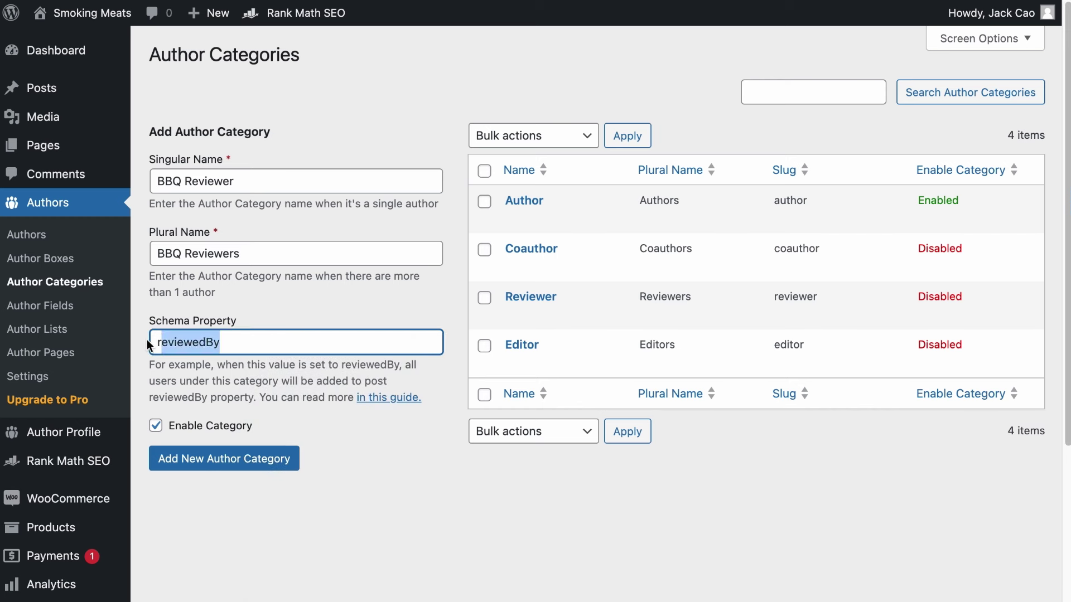
left_click(213, 370)
left_click(241, 464)
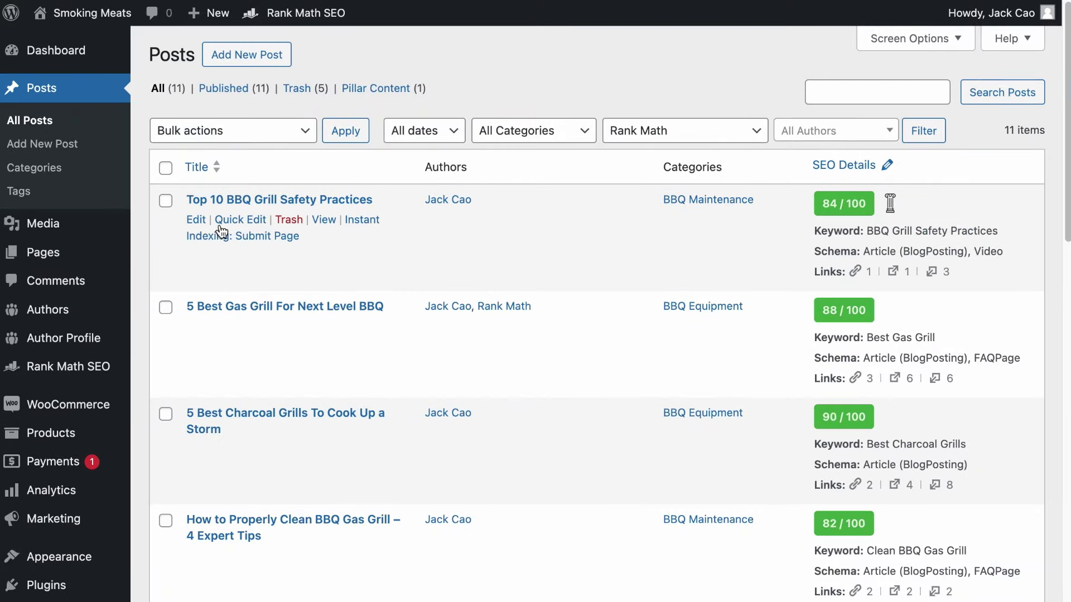
In the "Top 10 BBQ Grill Safety Practices" post, move the existing author to Authors, assign Rank Math as BBQ Reviewer, and save.
right_click(200, 225)
key("Escape")
left_click(196, 220)
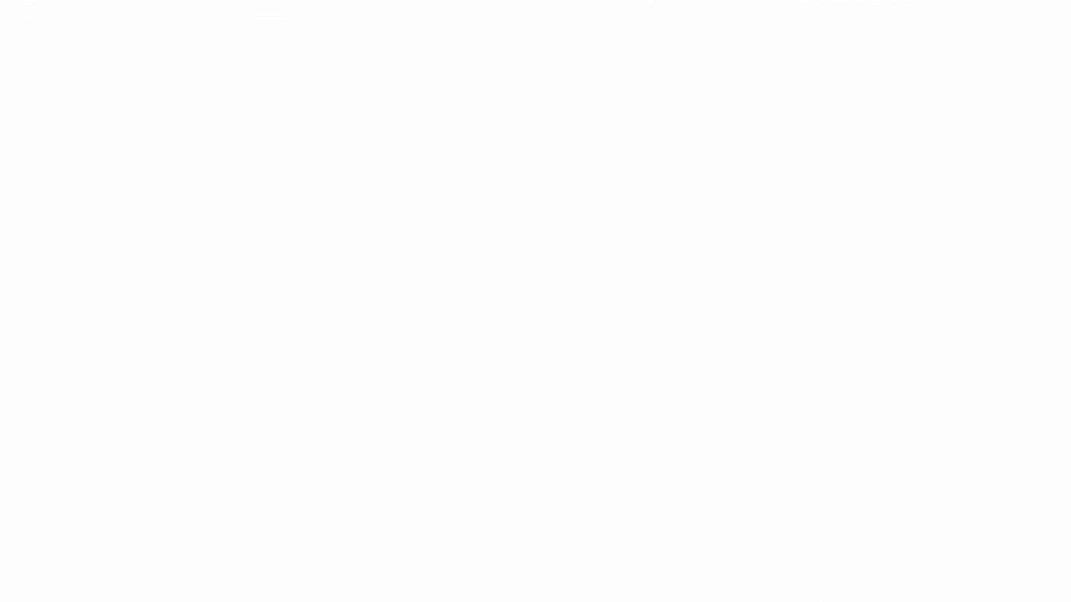
scroll(911, 351, "down", 10)
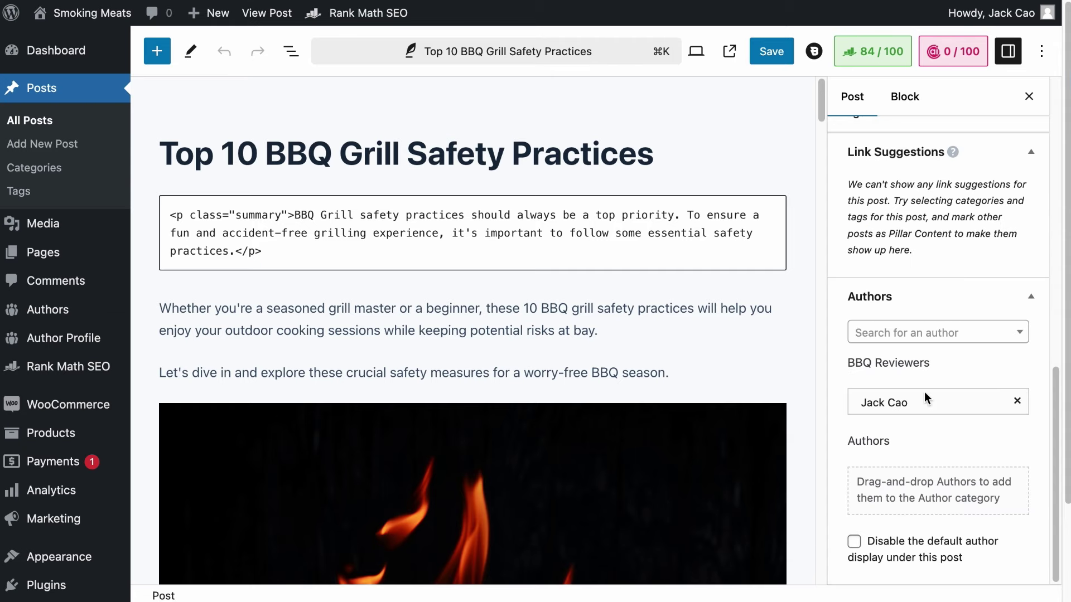
left_click_drag(921, 411, 916, 455)
left_click(914, 341)
left_click(912, 397)
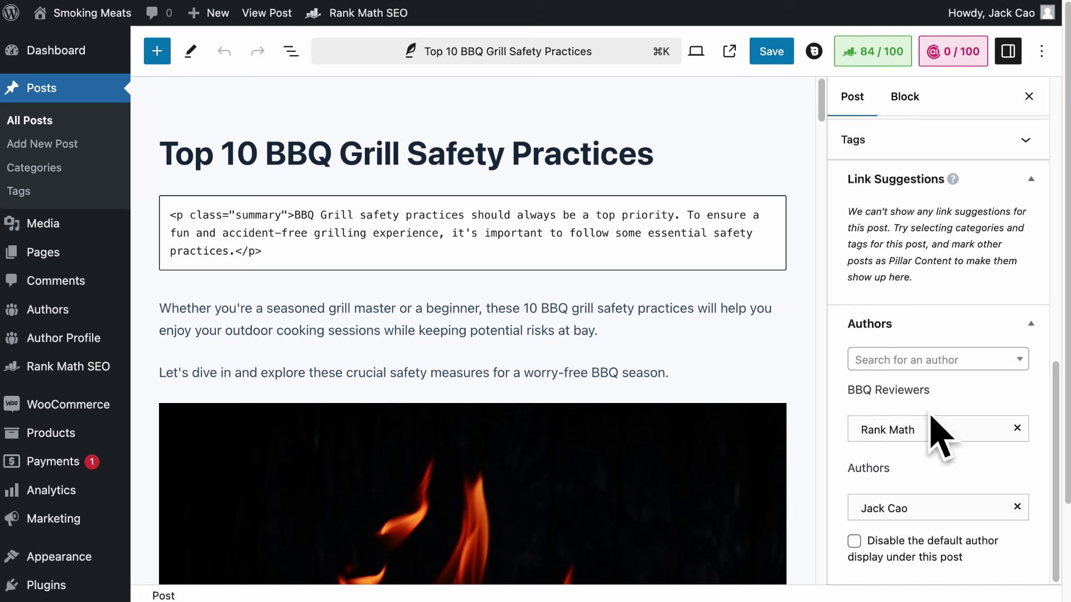
left_click(764, 53)
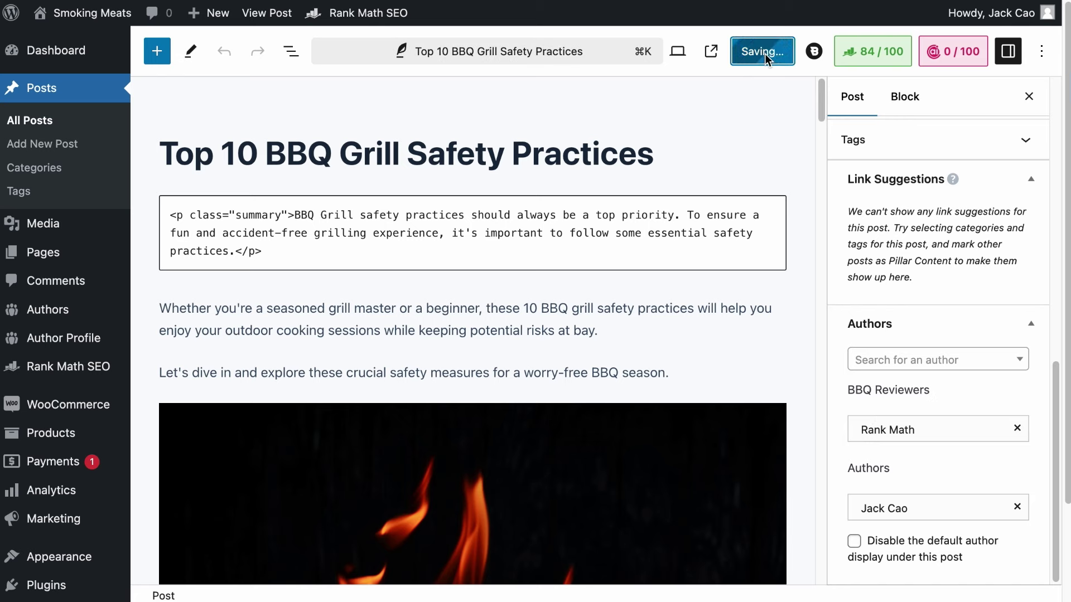
View the updated safety practices post on the site and check its Authors section.
left_click(156, 568)
scroll(194, 509, "down", 20)
scroll(194, 509, "down", 20)
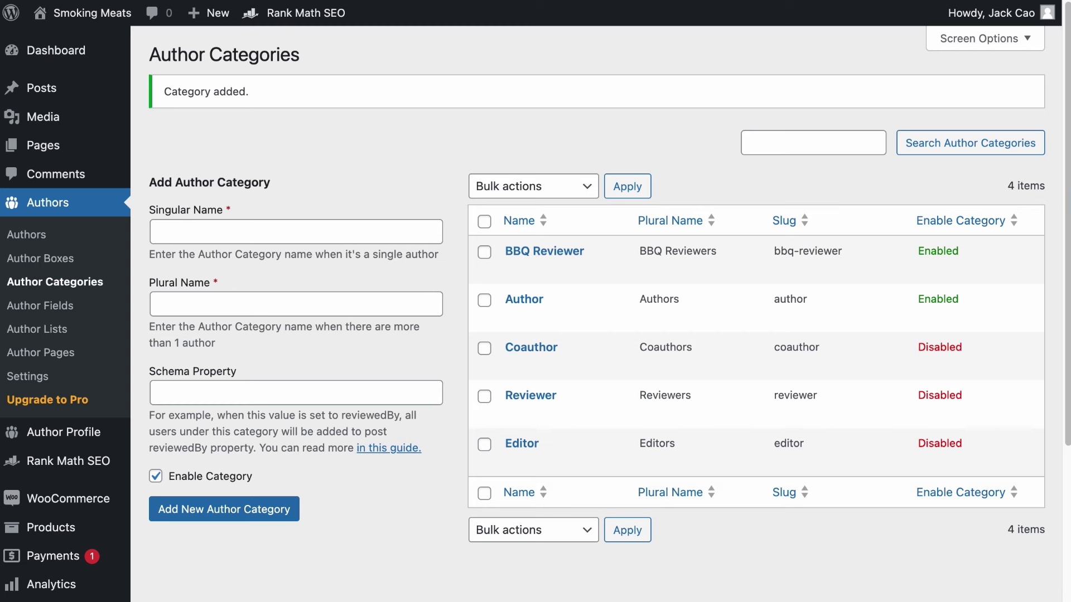
Enable Show Author Categories in the Display Name settings of the default Boxed author box and save it.
left_click(58, 261)
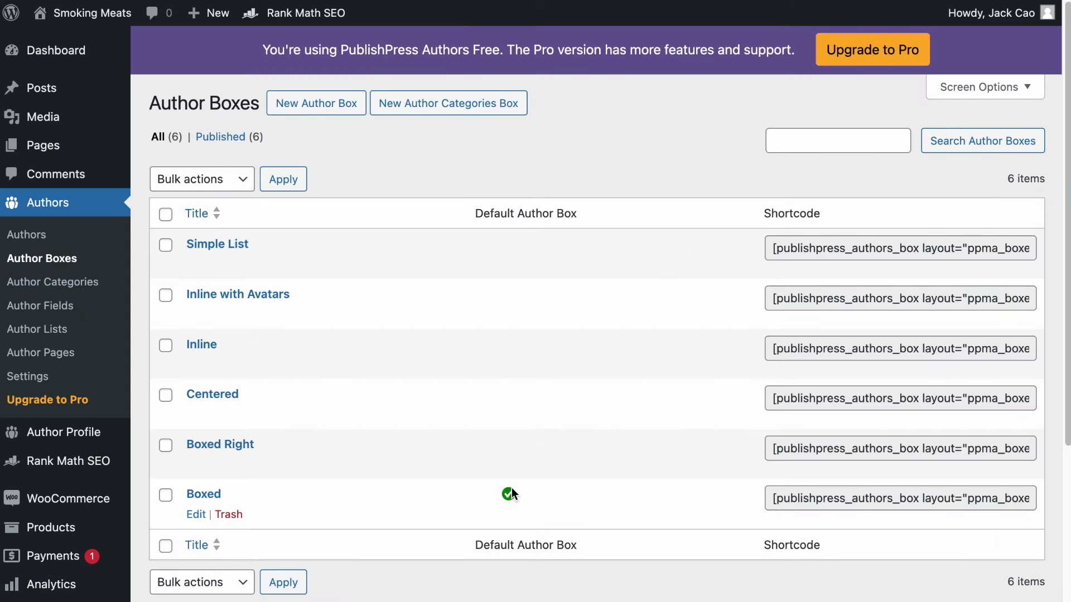
left_click(196, 512)
scroll(197, 516, "down", 9)
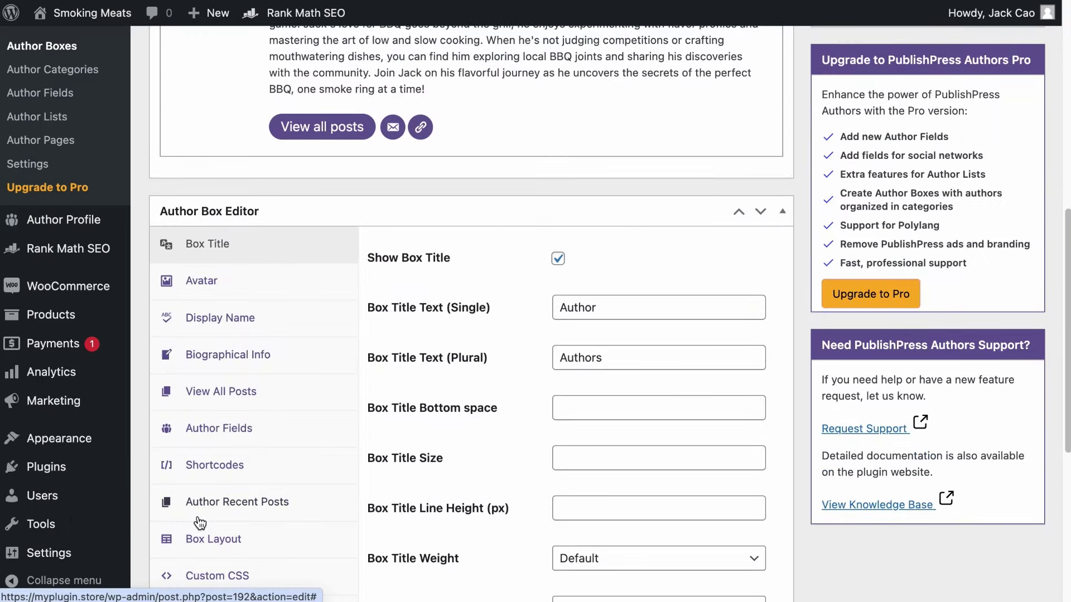
left_click(218, 315)
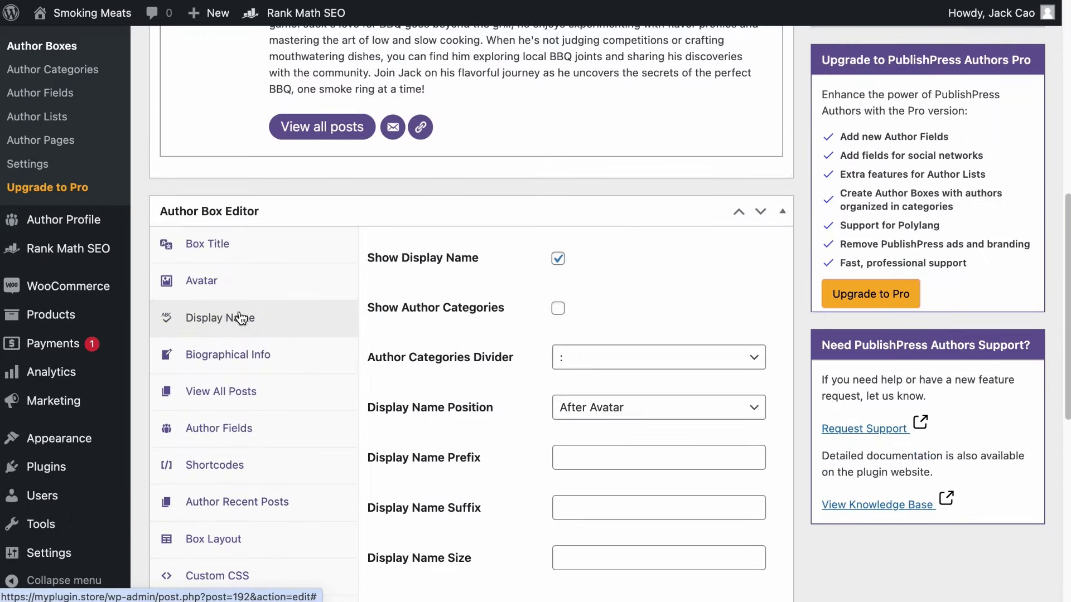
left_click(557, 309)
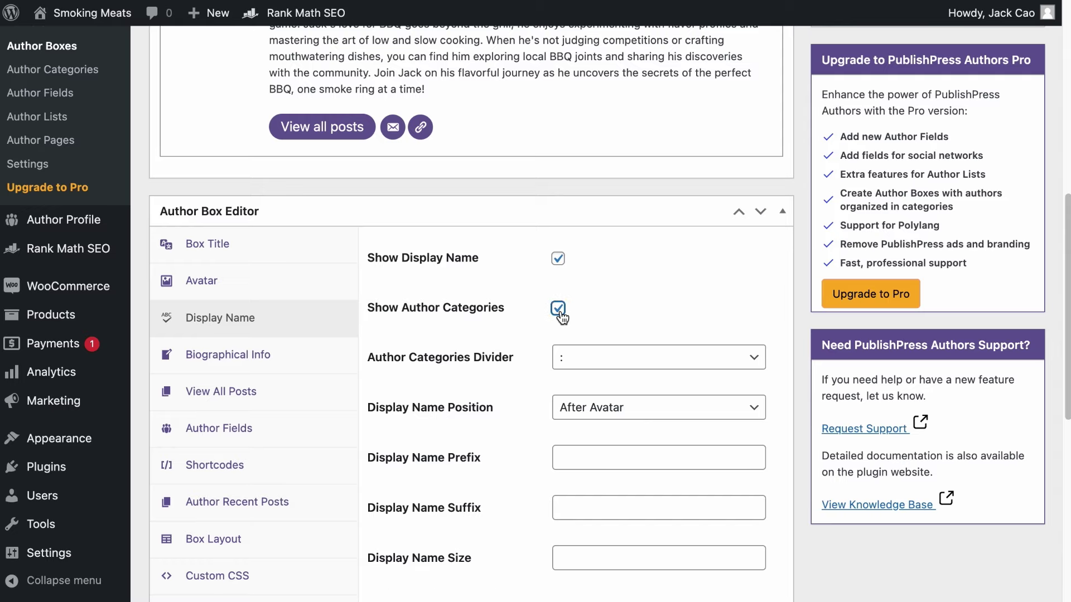
scroll(868, 302, "up", 9)
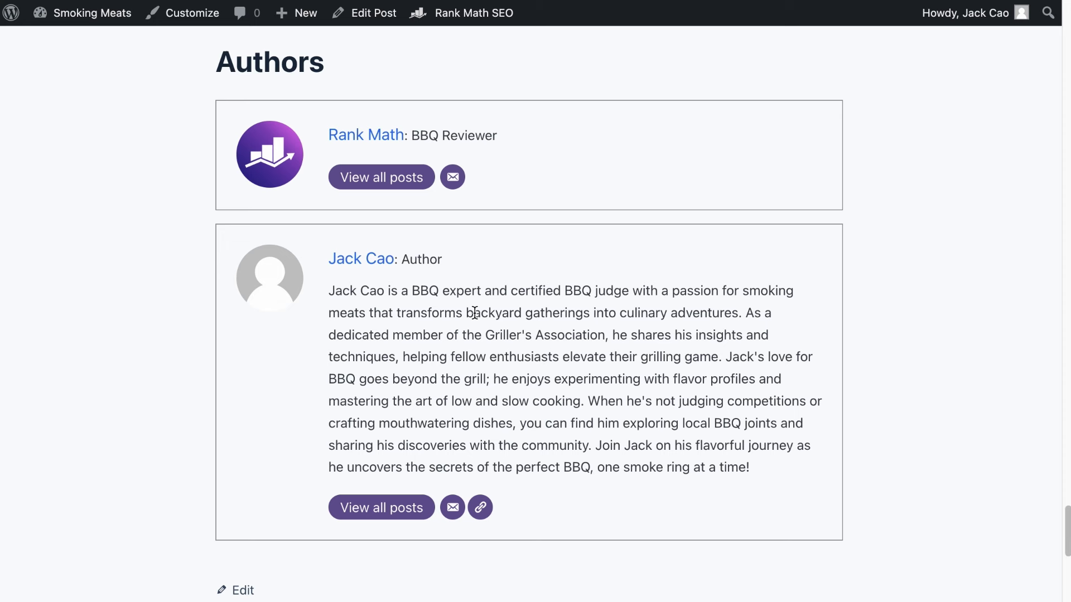
Copy the page source of the BBQ grill safety post and run it as code in the Rich Results Test.
right_click(128, 120)
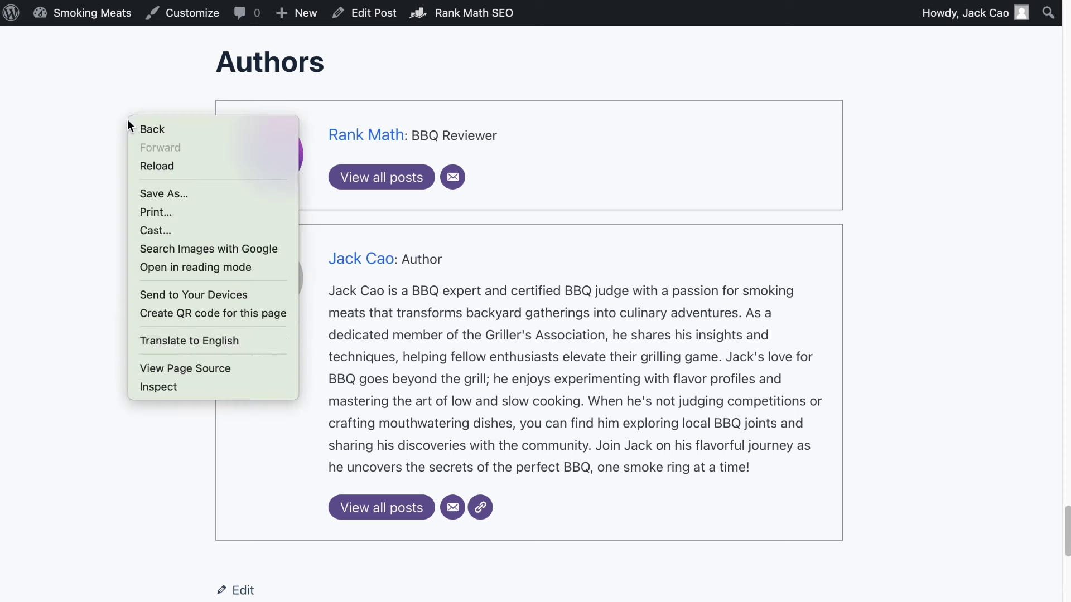
left_click(185, 368)
key("super+a")
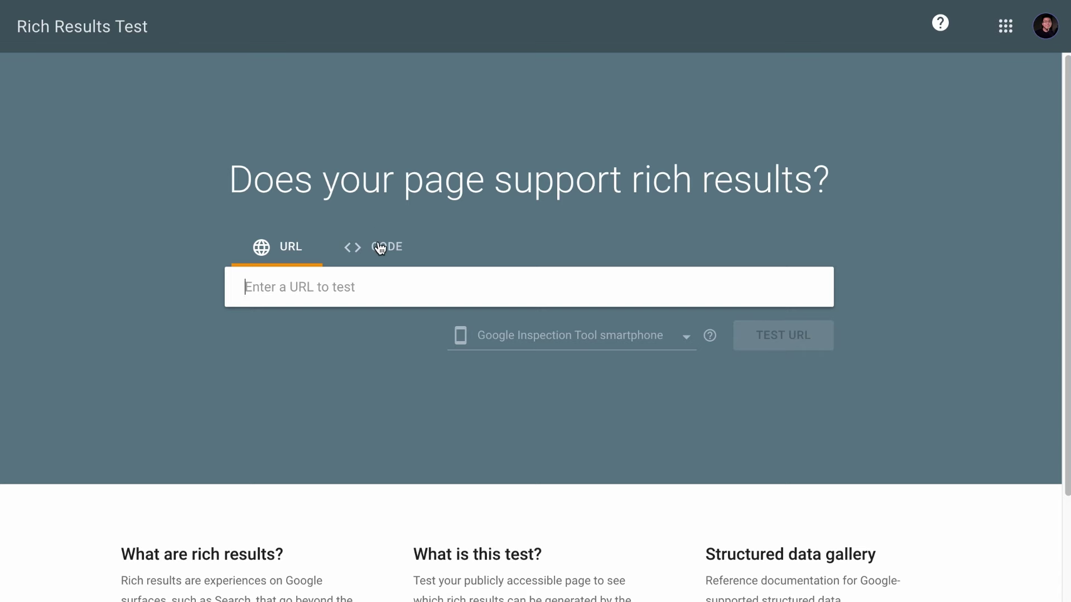
left_click(380, 247)
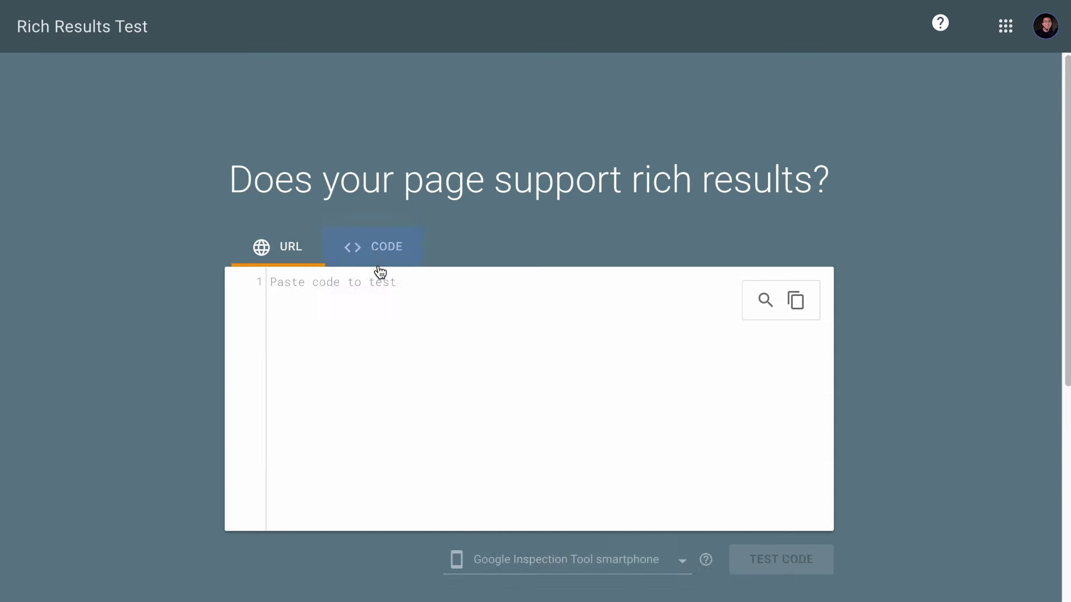
key("super+v")
left_click(801, 566)
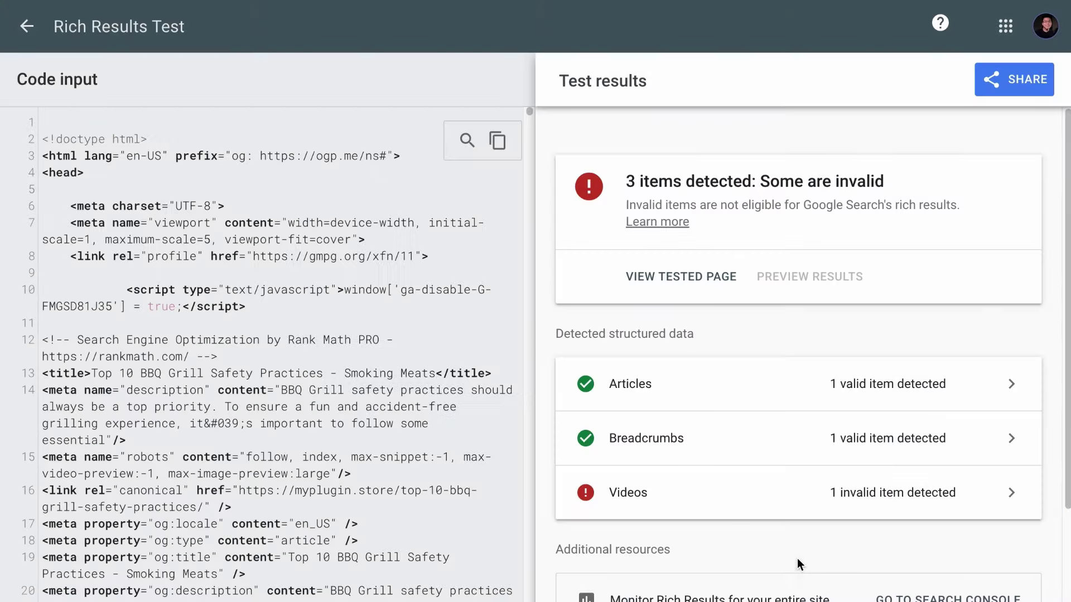
Examine the Articles item of the safety practices post for its author and reviewedBy properties.
left_click(713, 375)
left_click(842, 411)
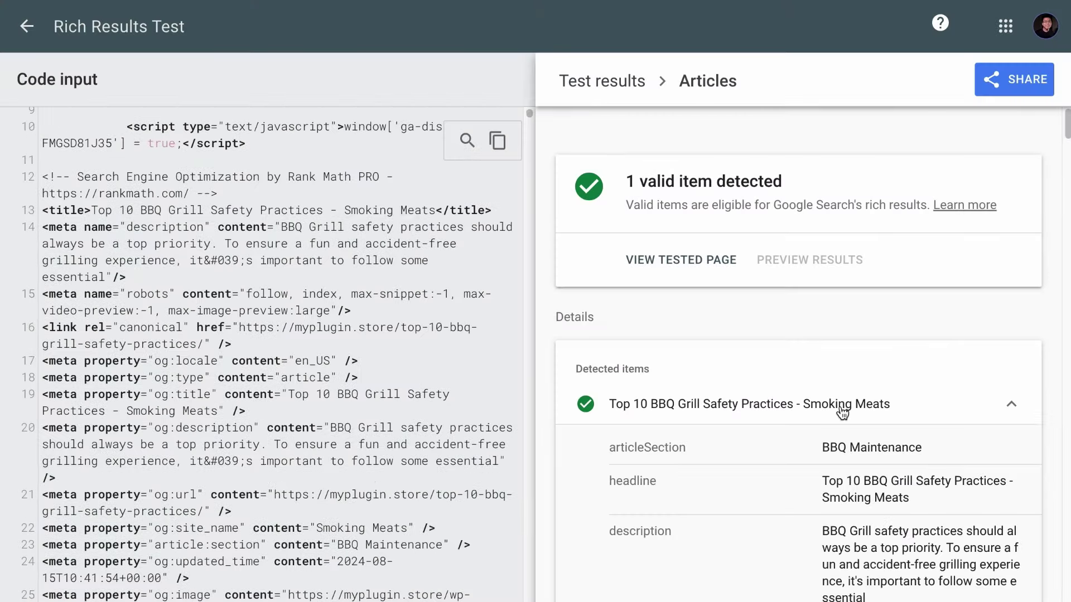
scroll(760, 477, "down", 8)
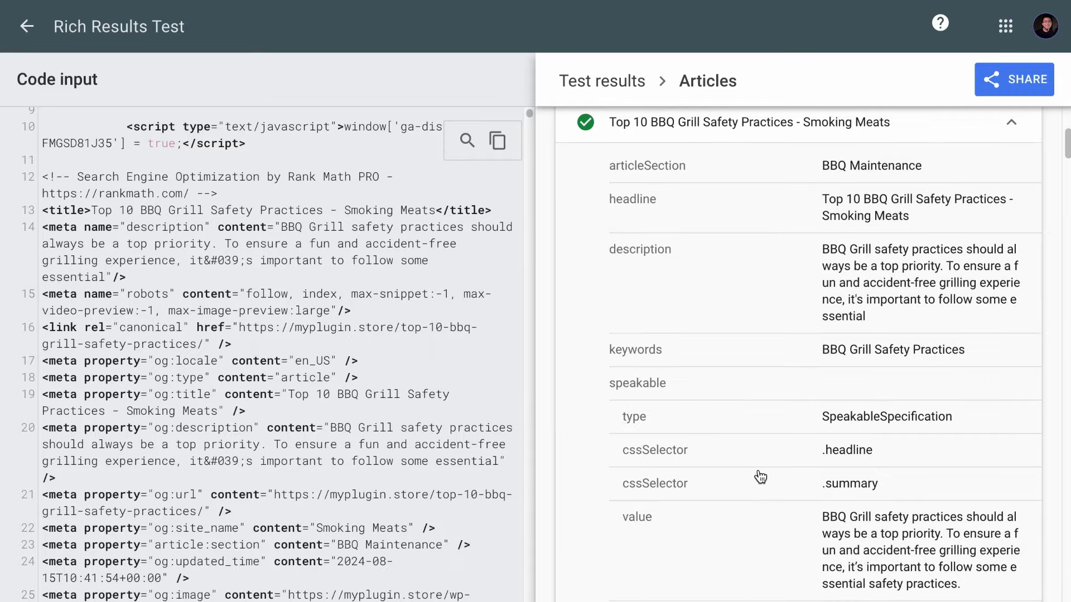
scroll(777, 434, "down", 15)
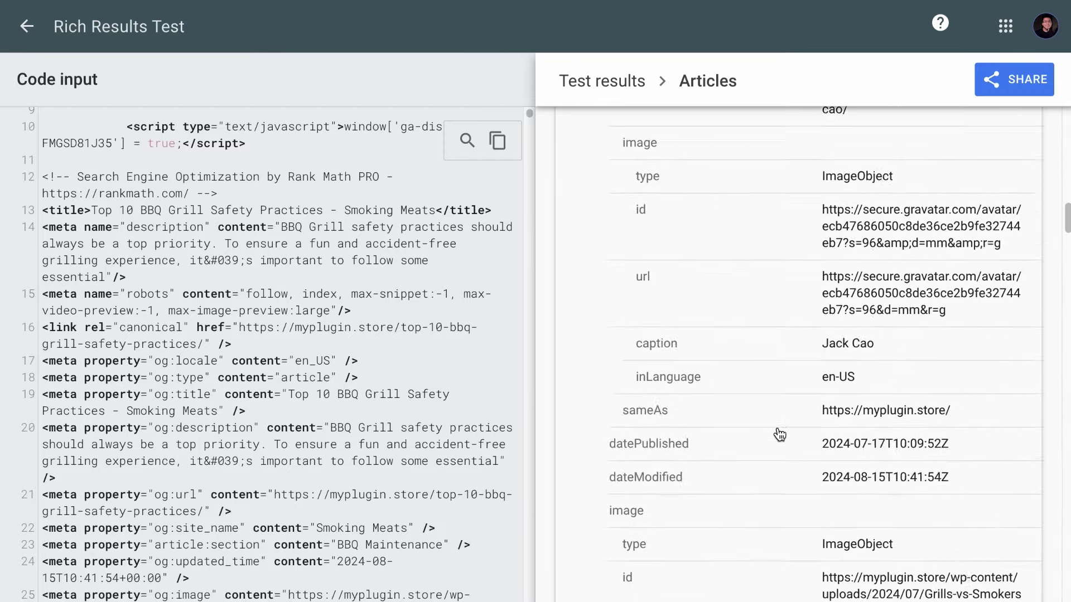
scroll(778, 434, "down", 10)
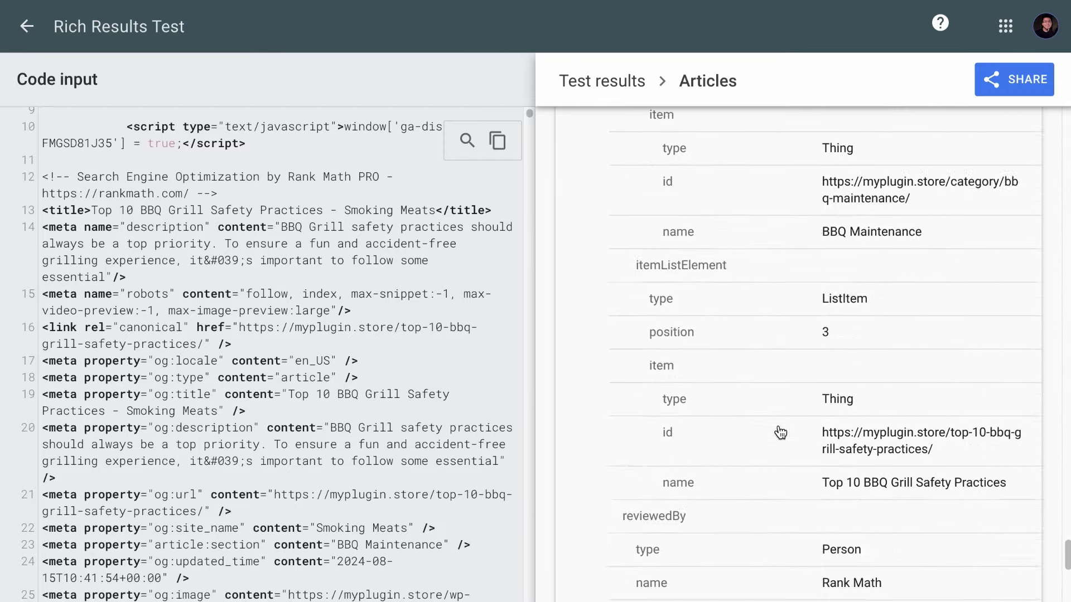